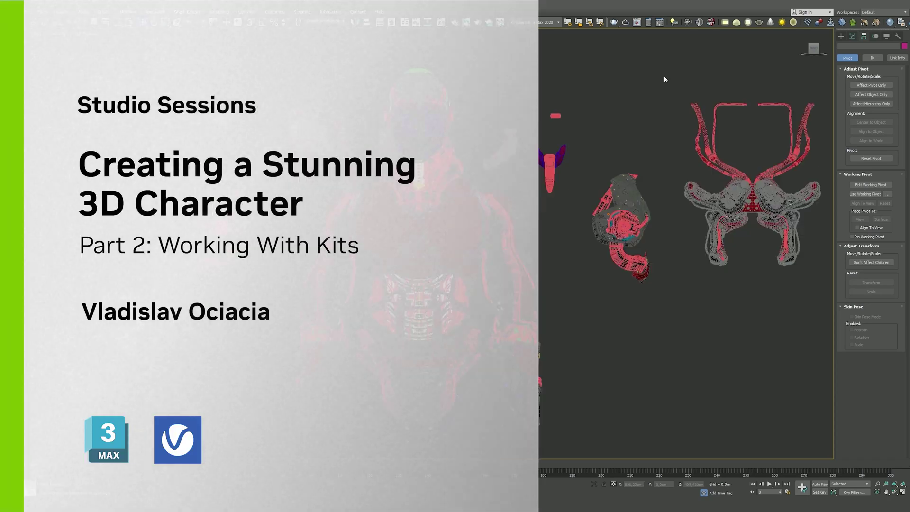
# Show the models in their material colours and switch to the Front view.
pyautogui.scroll(3, 547, 78)
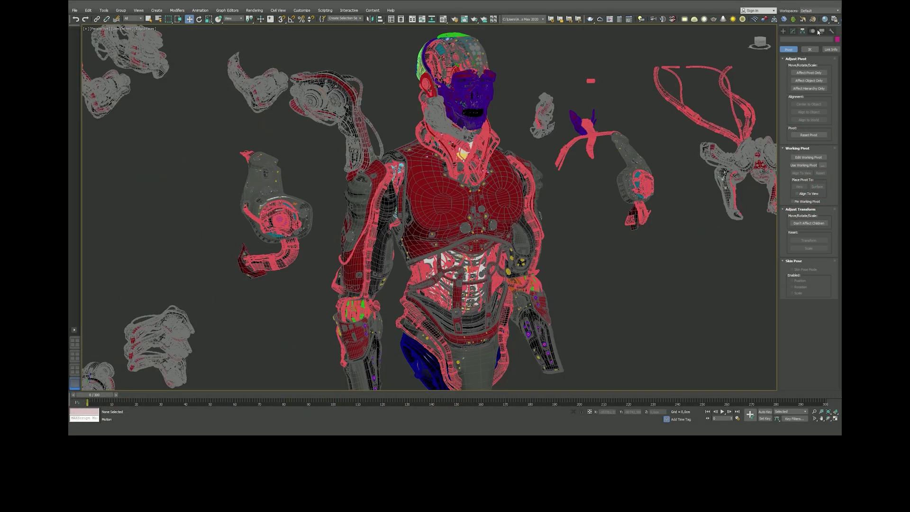
pyautogui.click(807, 74)
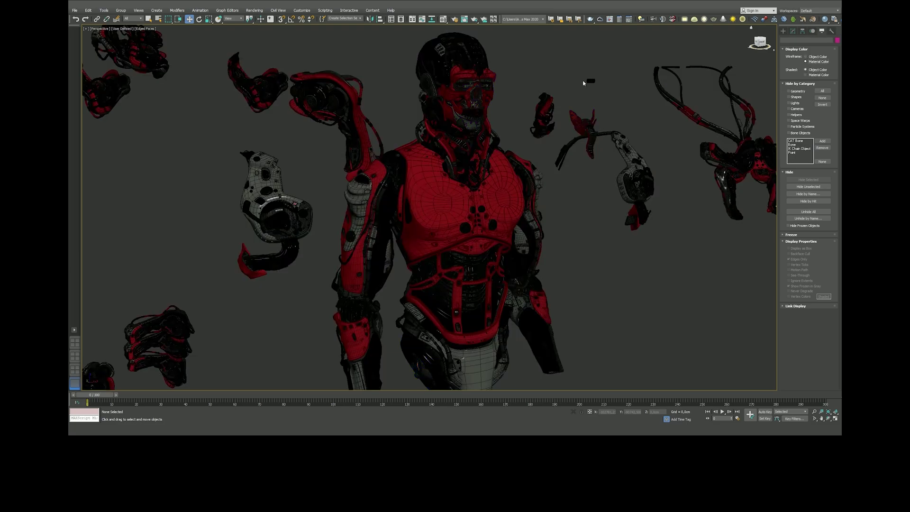
pyautogui.press('f')
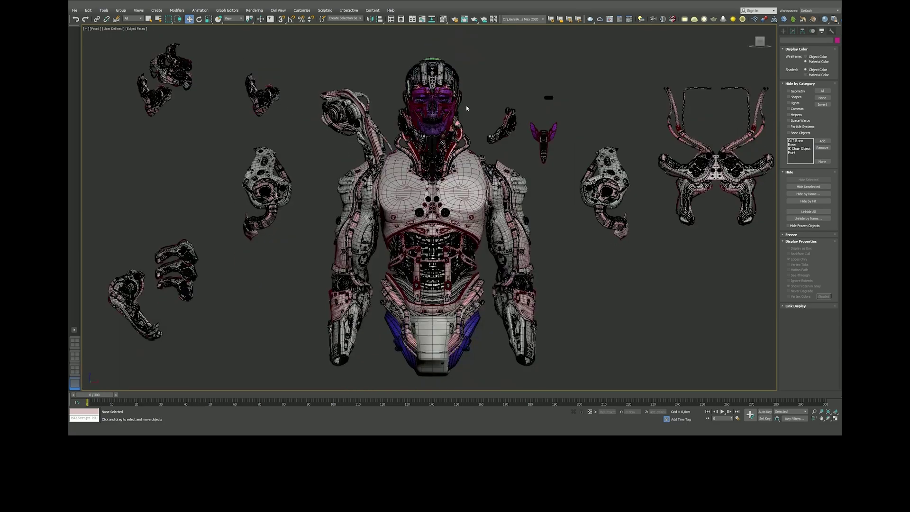
pyautogui.scroll(5, 503, 96)
pyautogui.scroll(4, 503, 95)
# Frame the loose parts beside the robot and isolate the mechanical arm group.
pyautogui.moveTo(503, 96); pyautogui.dragTo(540, 115, button='middle')
pyautogui.moveTo(270, 81); pyautogui.dragTo(374, 167, button='middle')
pyautogui.scroll(4, 393, 147)
pyautogui.scroll(-5, 394, 147)
pyautogui.scroll(-4, 274, 163)
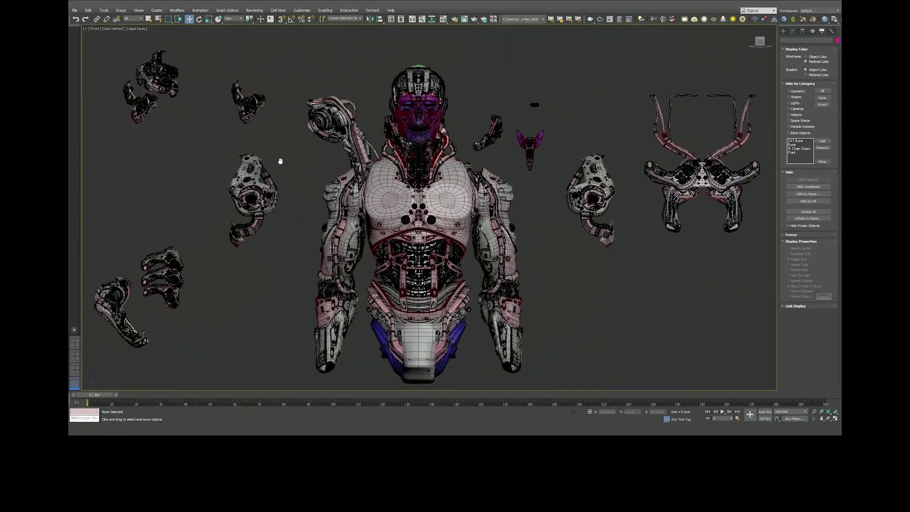
pyautogui.click(549, 292)
pyautogui.press('p')
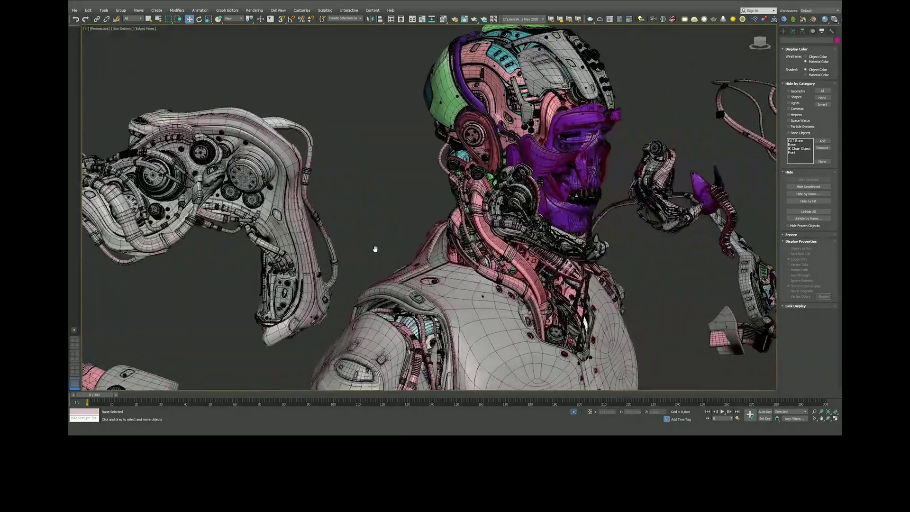
# Exit isolation and reorient the view across the robot and its loose parts.
pyautogui.moveTo(376, 249); pyautogui.dragTo(266, 246, button='middle')
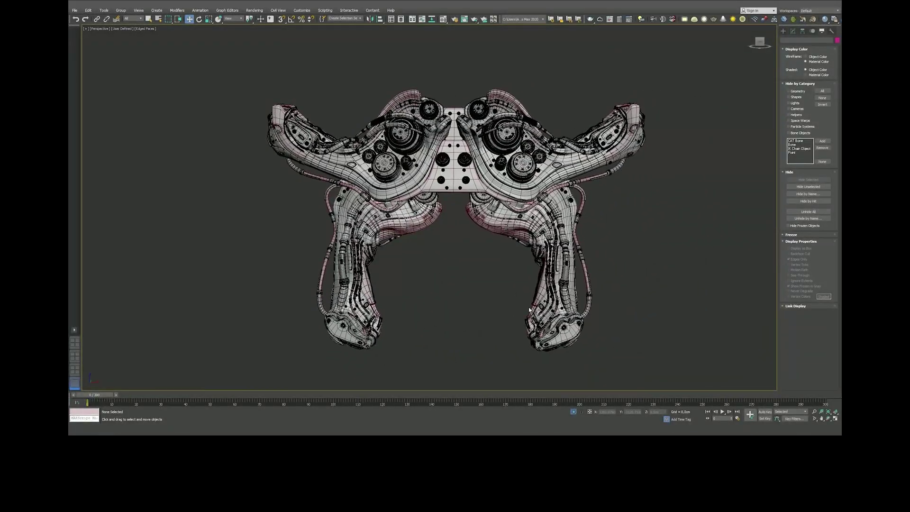
pyautogui.scroll(-2, 536, 289)
# Frame the robot's abdomen and set the wireframe display colour to Object Color.
pyautogui.scroll(2, 550, 309)
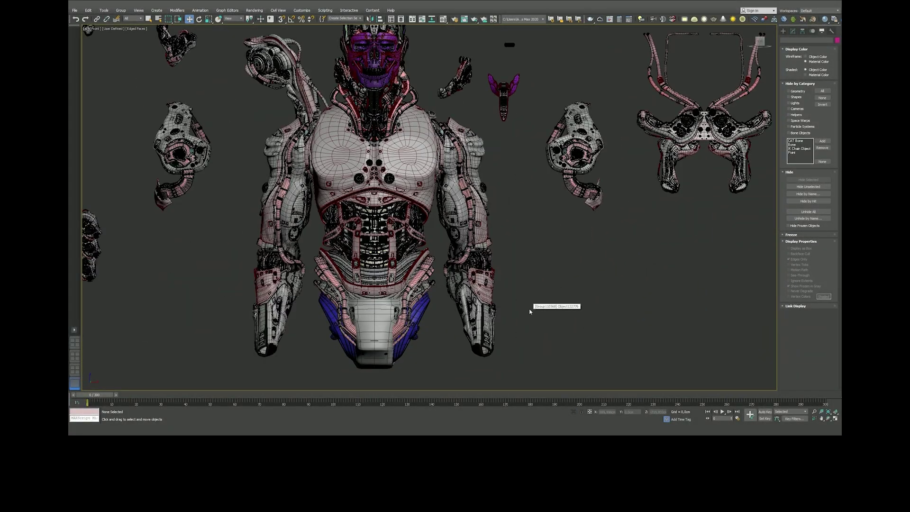
pyautogui.moveTo(647, 146); pyautogui.dragTo(678, 117, button='middle')
pyautogui.scroll(4, 427, 199)
pyautogui.scroll(2, 426, 199)
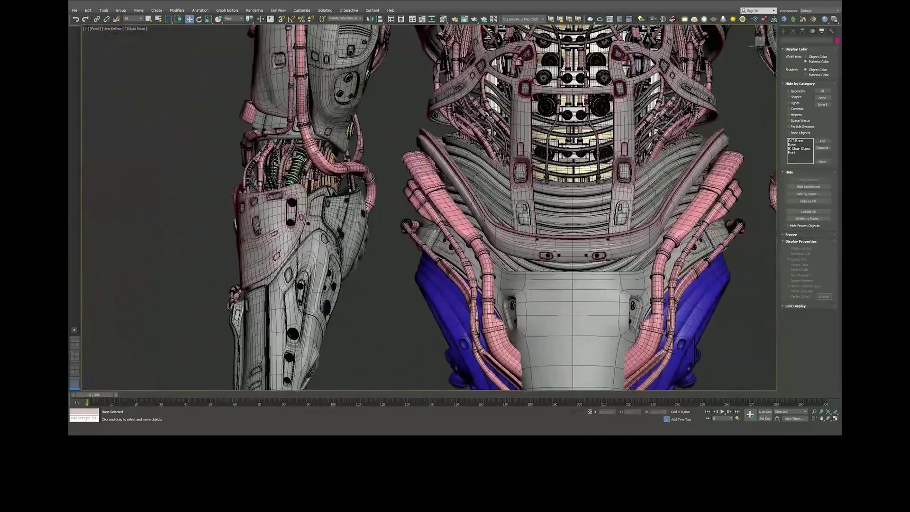
pyautogui.moveTo(284, 237); pyautogui.dragTo(174, 241, button='middle')
pyautogui.scroll(-2, 174, 241)
pyautogui.scroll(-2, 175, 241)
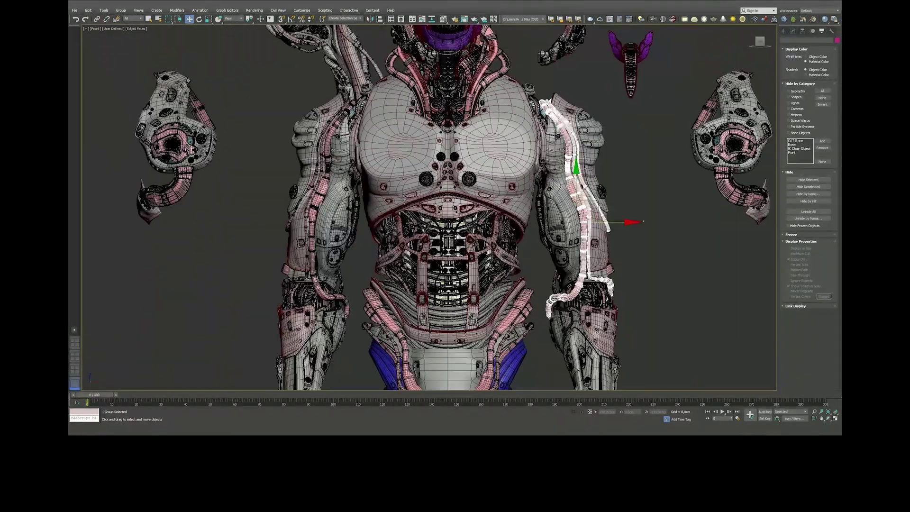
pyautogui.scroll(-2, 309, 144)
pyautogui.scroll(3, 427, 142)
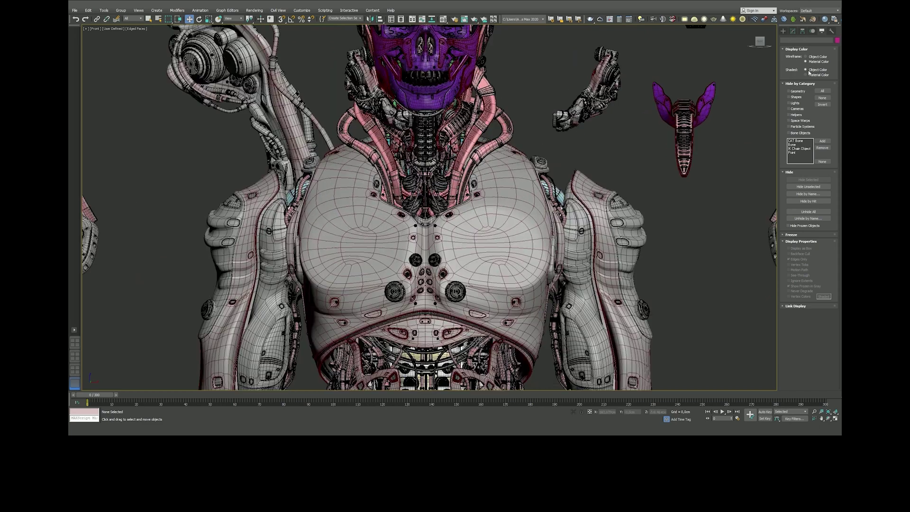
pyautogui.click(806, 57)
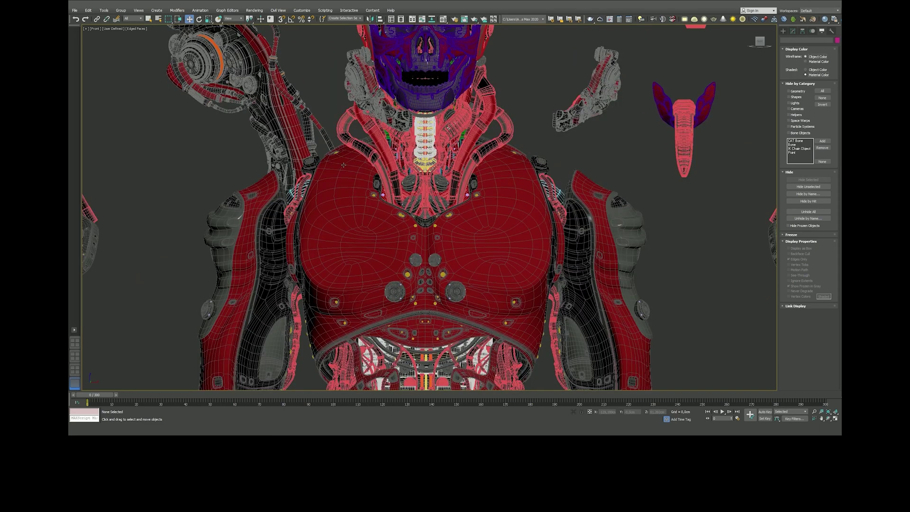
# Select the shoulder gear group, isolate it briefly, then restore the whole robot.
pyautogui.keyDown('alt'); pyautogui.moveTo(343, 164); pyautogui.dragTo(338, 140, button='middle'); pyautogui.keyUp('alt')
pyautogui.click(418, 199)
pyautogui.hotkey('alt', 'q')
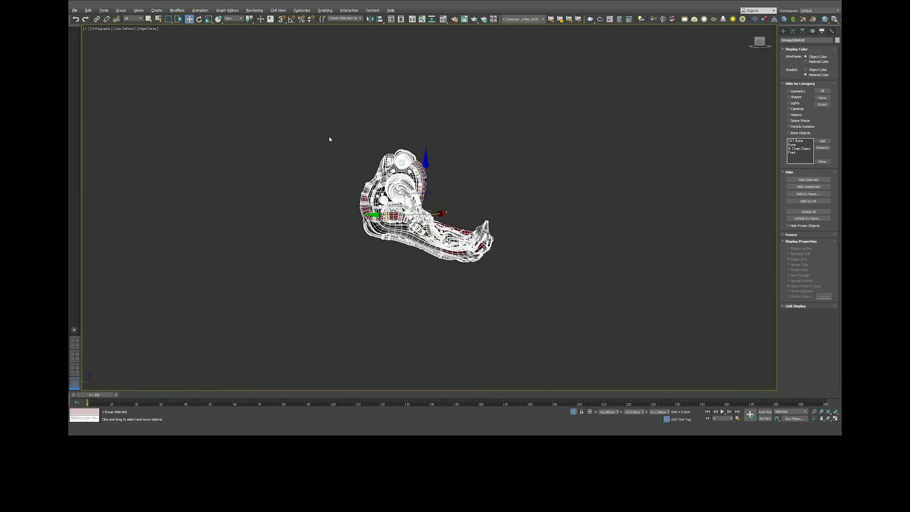
pyautogui.hotkey('alt', 'q')
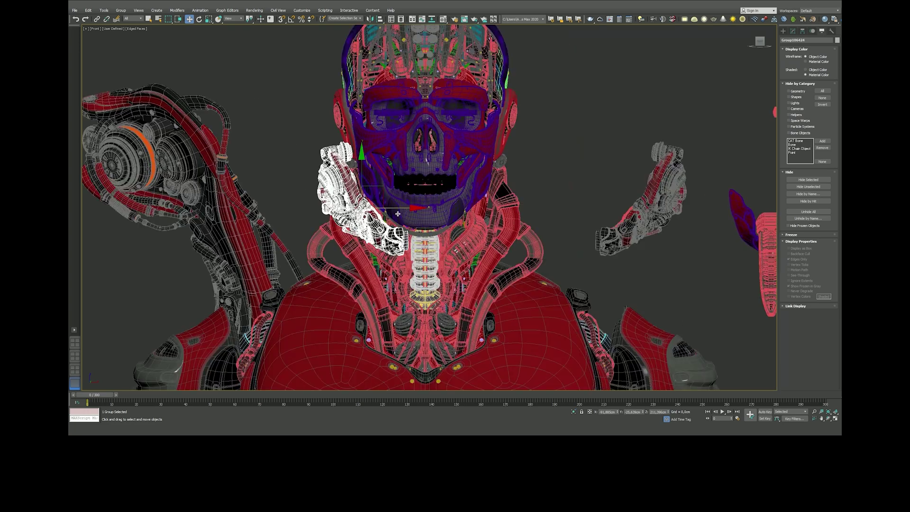
# Mirror the gear group on X and move the copy beside the skull's jaw.
pyautogui.click(369, 20)
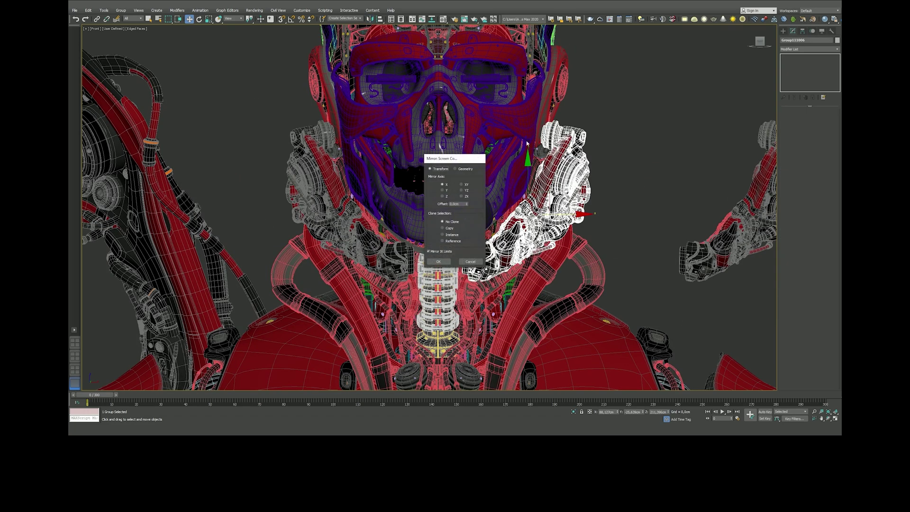
pyautogui.scroll(2, 608, 230)
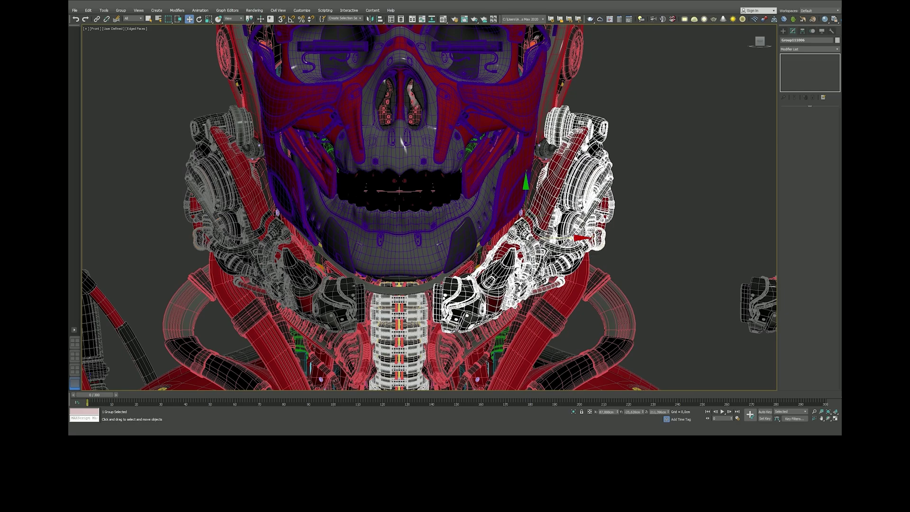
pyautogui.scroll(3, 656, 246)
pyautogui.moveTo(552, 197); pyautogui.dragTo(634, 244, button='middle')
pyautogui.moveTo(614, 291); pyautogui.dragTo(625, 290)
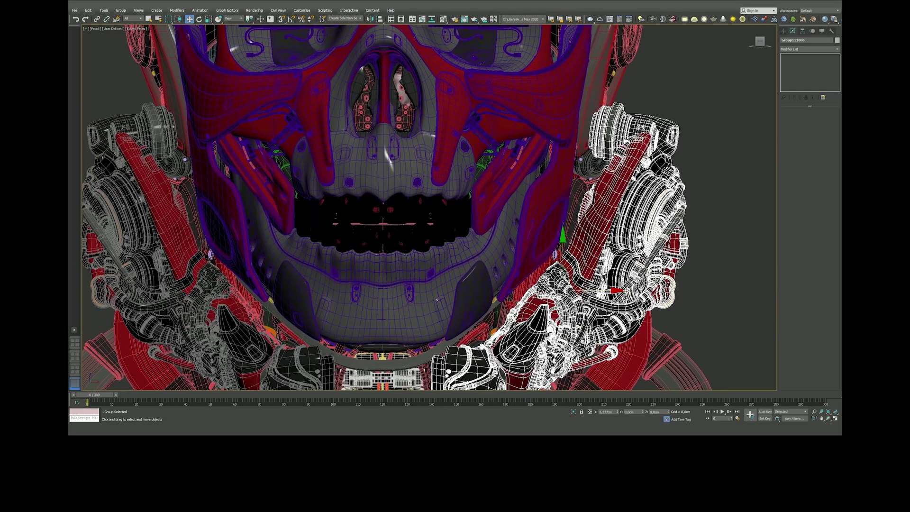
pyautogui.scroll(-3, 642, 210)
pyautogui.moveTo(642, 210); pyautogui.dragTo(758, 208)
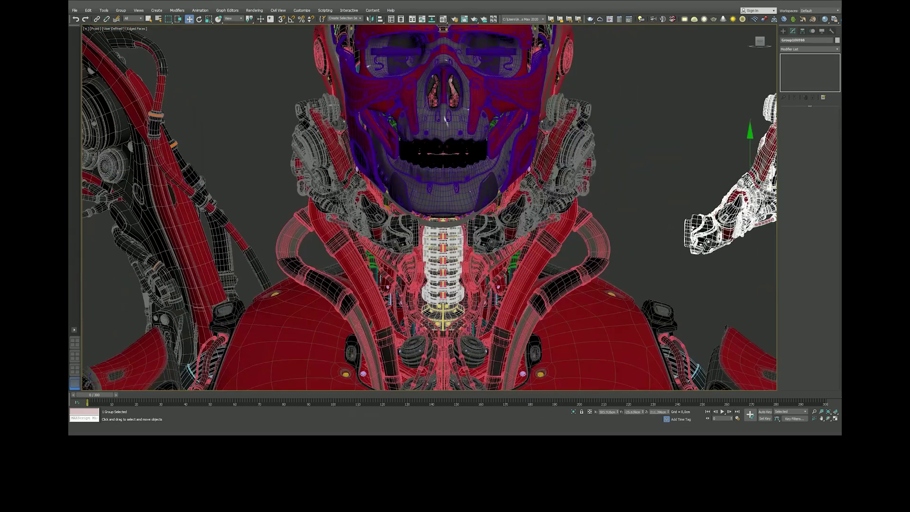
pyautogui.scroll(-2, 643, 204)
pyautogui.scroll(-2, 642, 204)
# Isolate the head parts and orbit them to a side profile in Perspective view.
pyautogui.press('F4')
pyautogui.moveTo(419, 58); pyautogui.dragTo(624, 240)
pyautogui.hotkey('alt', 'q')
pyautogui.press('F4')
pyautogui.scroll(3, 567, 179)
pyautogui.keyDown('alt'); pyautogui.moveTo(567, 178); pyautogui.dragTo(592, 180, button='middle'); pyautogui.keyUp('alt')
pyautogui.moveTo(582, 234)
pyautogui.keyDown('alt'); pyautogui.mouseDown(button='middle')
pyautogui.moveTo(592, 215)
pyautogui.moveTo(564, 186)
pyautogui.moveTo(300, 183)
pyautogui.moveTo(561, 158)
pyautogui.moveTo(544, 195)
pyautogui.mouseUp(button='middle'); pyautogui.keyUp('alt')
pyautogui.press('p')
pyautogui.scroll(-5, 591, 215)
pyautogui.scroll(5, 592, 215)
pyautogui.press('F4')
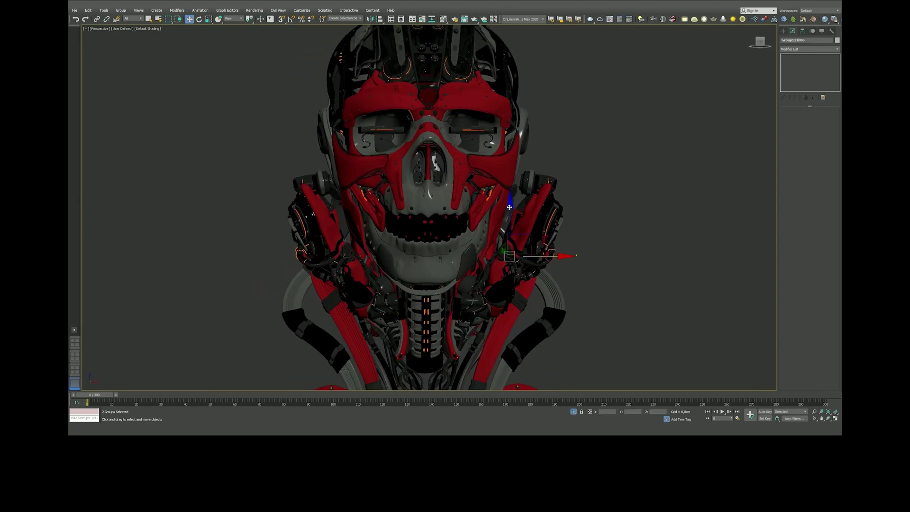
# Frame the orange visor group in Front view with Edged Faces on.
pyautogui.press('f')
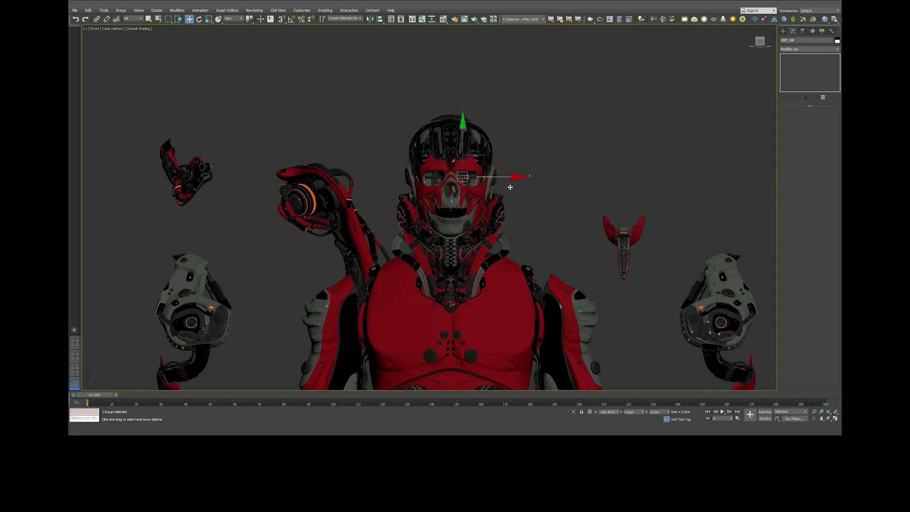
pyautogui.press('z')
pyautogui.press('F4')
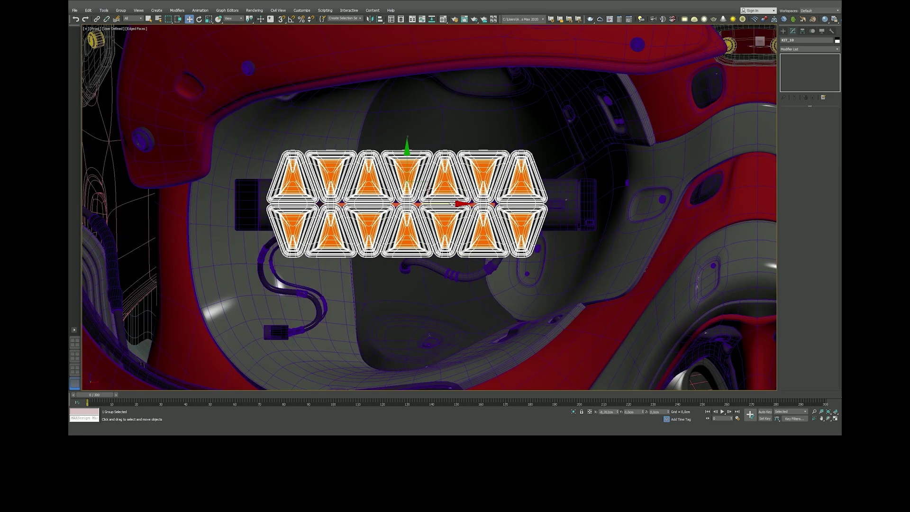
pyautogui.scroll(-5, 450, 203)
pyautogui.press('F4')
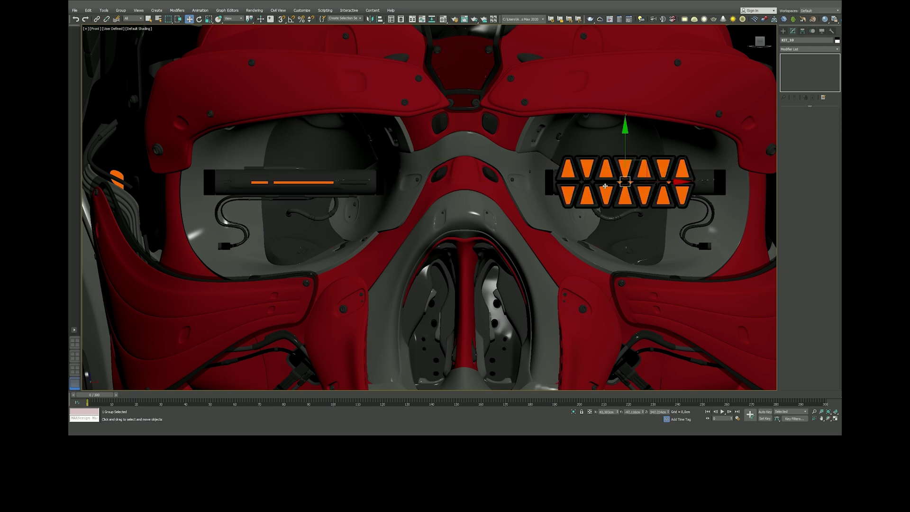
pyautogui.scroll(3, 532, 184)
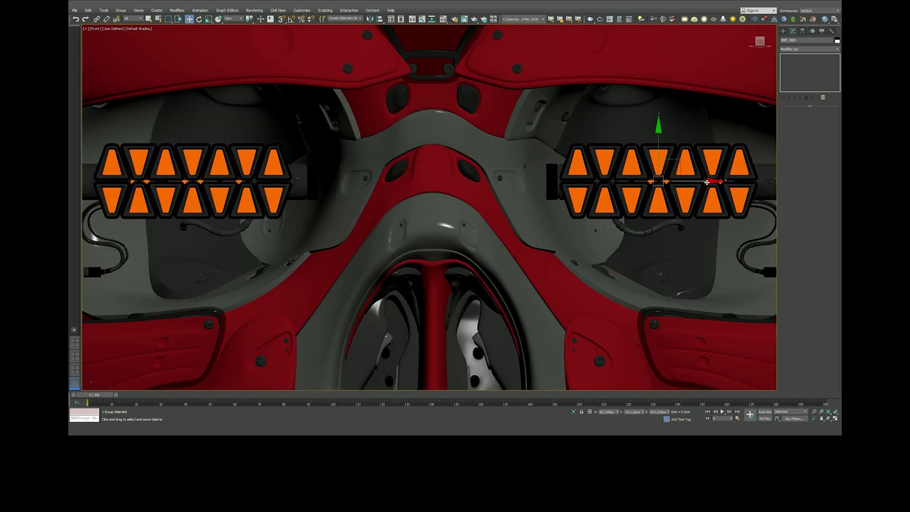
pyautogui.press('F4')
pyautogui.scroll(6, 667, 176)
pyautogui.scroll(-3, 361, 183)
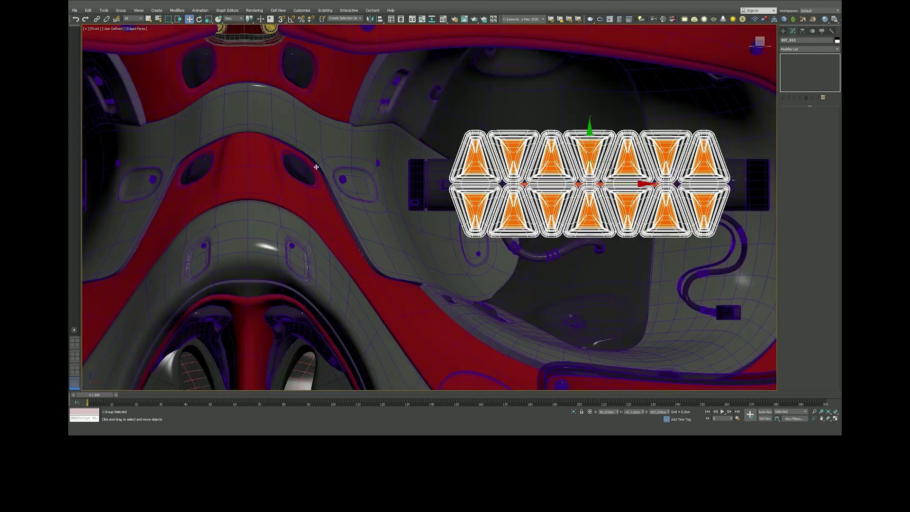
pyautogui.moveTo(134, 158); pyautogui.dragTo(291, 159, button='middle')
pyautogui.scroll(4, 291, 159)
# Select the left eye visor, then deselect it and isolate the winged drone piece.
pyautogui.click(291, 158)
pyautogui.scroll(3, 291, 158)
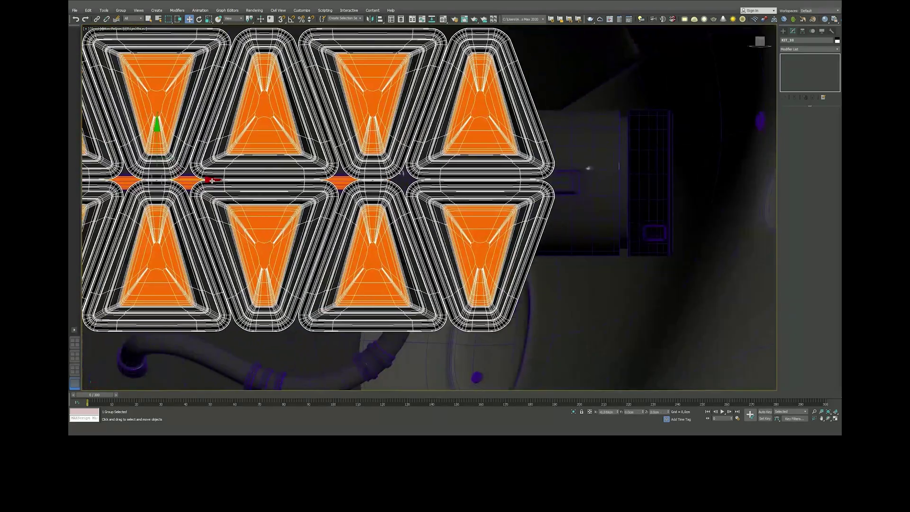
pyautogui.scroll(-3, 291, 158)
pyautogui.scroll(-10, 606, 195)
pyautogui.scroll(-2, 642, 187)
pyautogui.press('F4')
pyautogui.click(643, 187)
pyautogui.moveTo(688, 225); pyautogui.dragTo(592, 217, button='middle')
pyautogui.hotkey('alt', 'q')
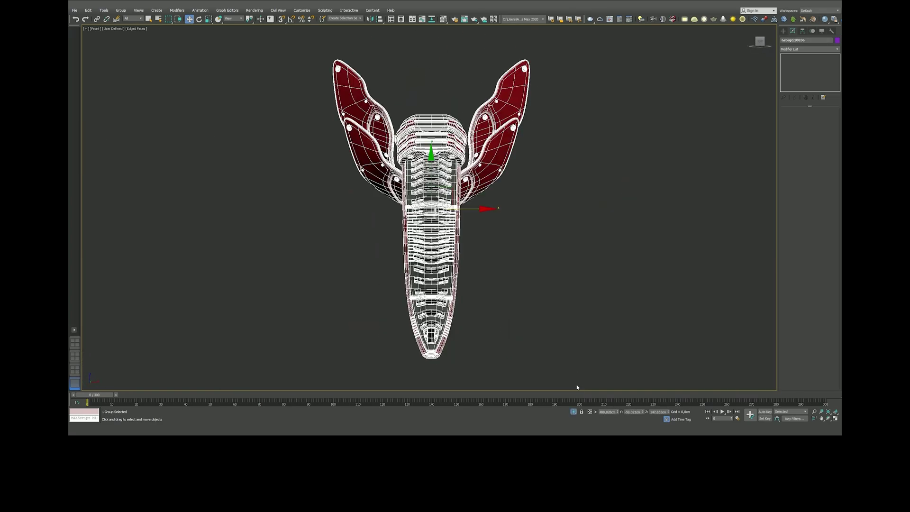
# Exit isolation, clear the selection and hide the edged faces.
pyautogui.hotkey('alt', 'q')
pyautogui.click(576, 308)
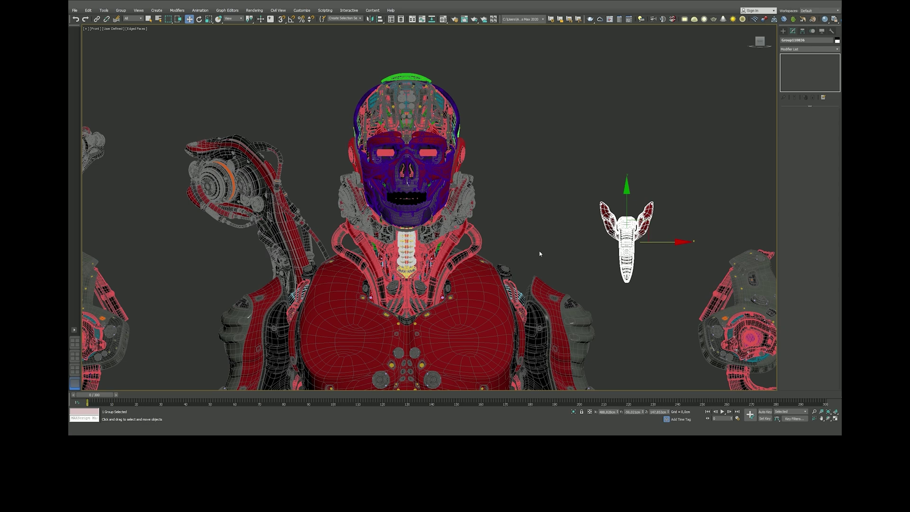
pyautogui.scroll(4, 550, 253)
pyautogui.click(560, 250)
pyautogui.scroll(-2, 560, 250)
pyautogui.scroll(-6, 559, 250)
pyautogui.press('F4')
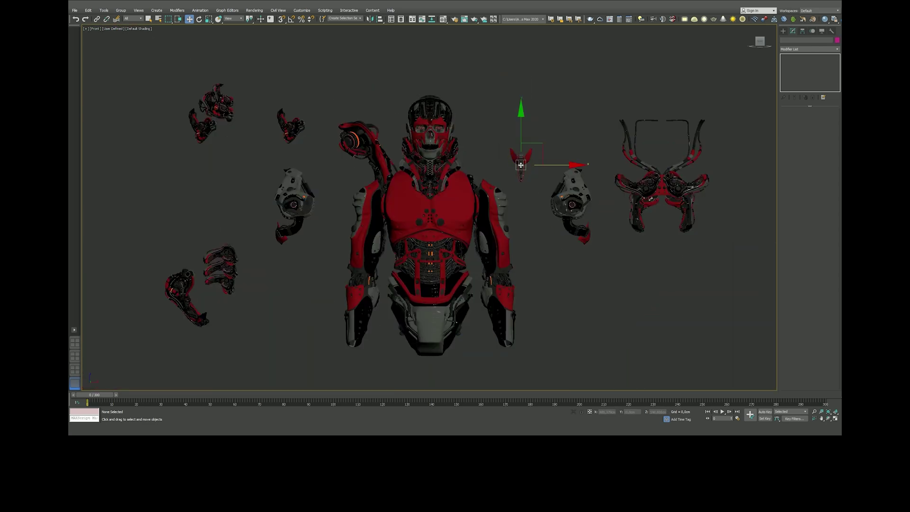
# Select the small drone piece and centre it at the front of the neck.
pyautogui.click(521, 165)
pyautogui.scroll(1, 521, 165)
pyautogui.scroll(2, 560, 190)
pyautogui.scroll(2, 621, 226)
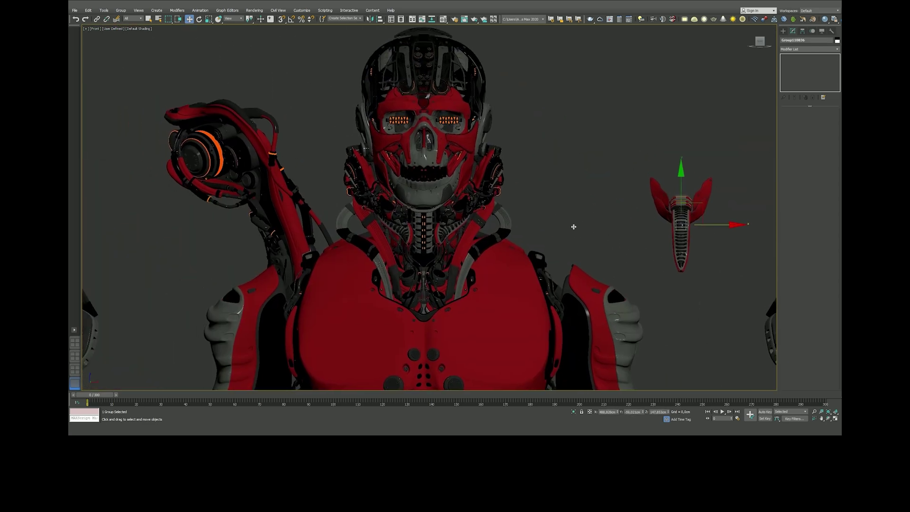
pyautogui.hotkey('ctrl', 'z')
pyautogui.press('F4')
pyautogui.scroll(2, 441, 213)
pyautogui.scroll(3, 441, 214)
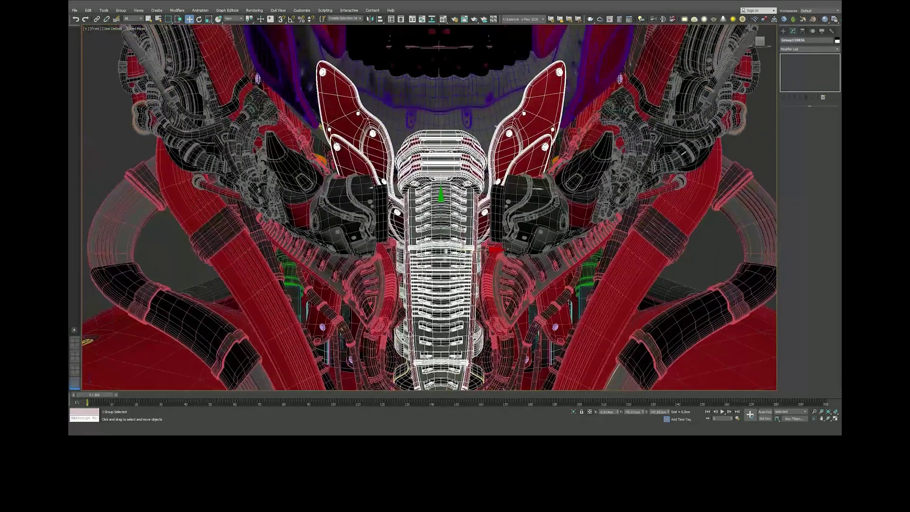
pyautogui.scroll(2, 473, 260)
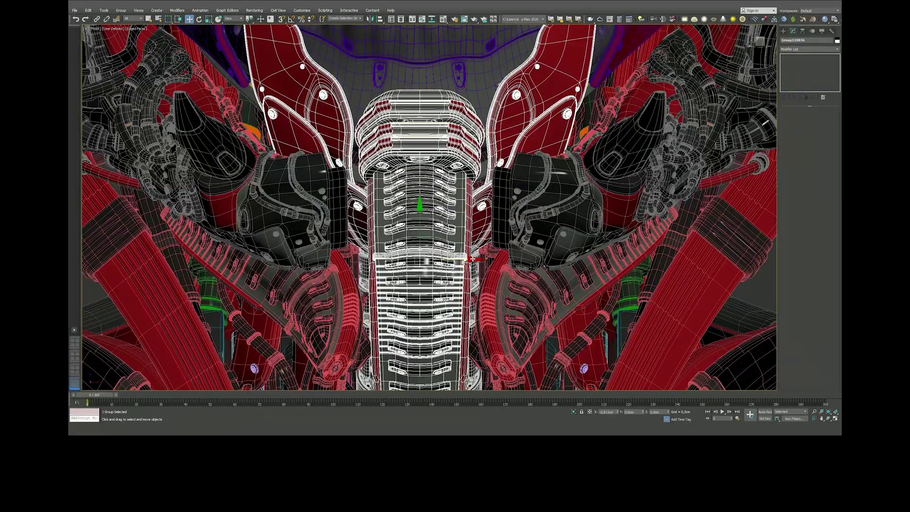
# Zoom out with edged faces hidden and pan toward the robot's torso.
pyautogui.scroll(-2, 473, 260)
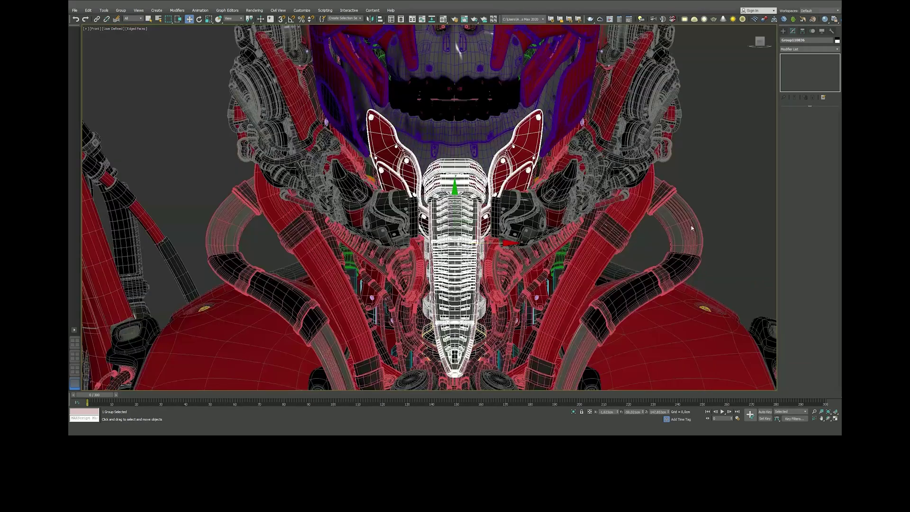
pyautogui.press('F4')
pyautogui.scroll(-2, 624, 224)
pyautogui.scroll(-2, 624, 225)
pyautogui.scroll(-1, 397, 265)
pyautogui.moveTo(397, 266); pyautogui.dragTo(384, 223, button='middle')
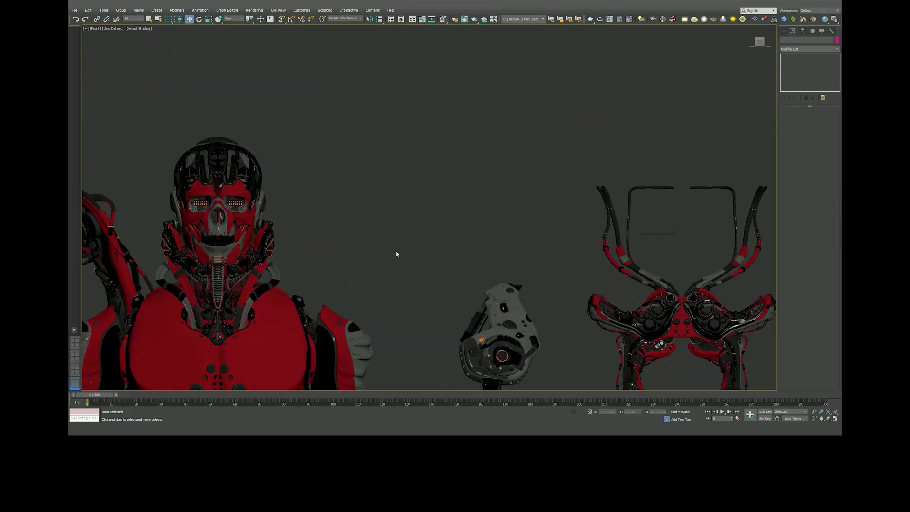
# Frame the robot's torso with Edged Faces toggled to place the pods.
pyautogui.scroll(2, 500, 199)
pyautogui.scroll(2, 587, 197)
pyautogui.moveTo(587, 198); pyautogui.dragTo(224, 180, button='middle')
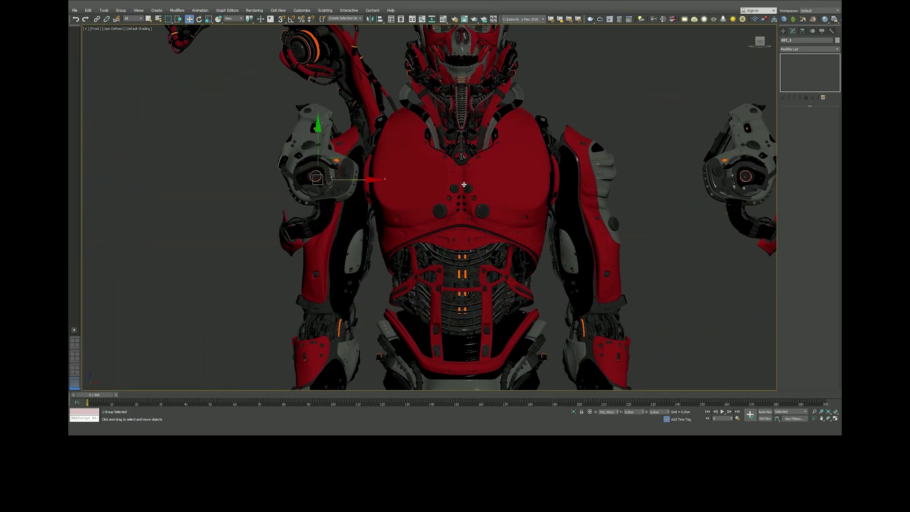
pyautogui.press('F4')
pyautogui.scroll(3, 451, 184)
pyautogui.scroll(3, 451, 184)
pyautogui.moveTo(417, 209); pyautogui.dragTo(445, 209, button='middle')
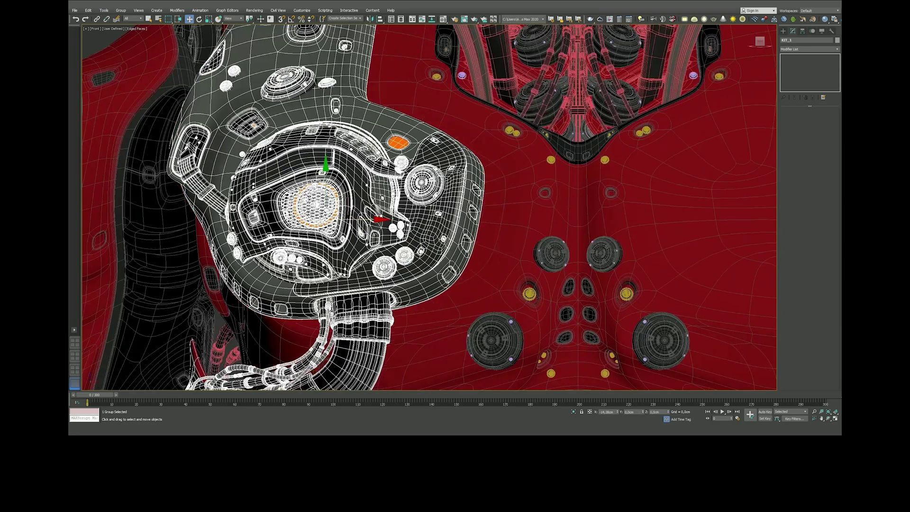
pyautogui.moveTo(303, 384); pyautogui.dragTo(382, 216, button='middle')
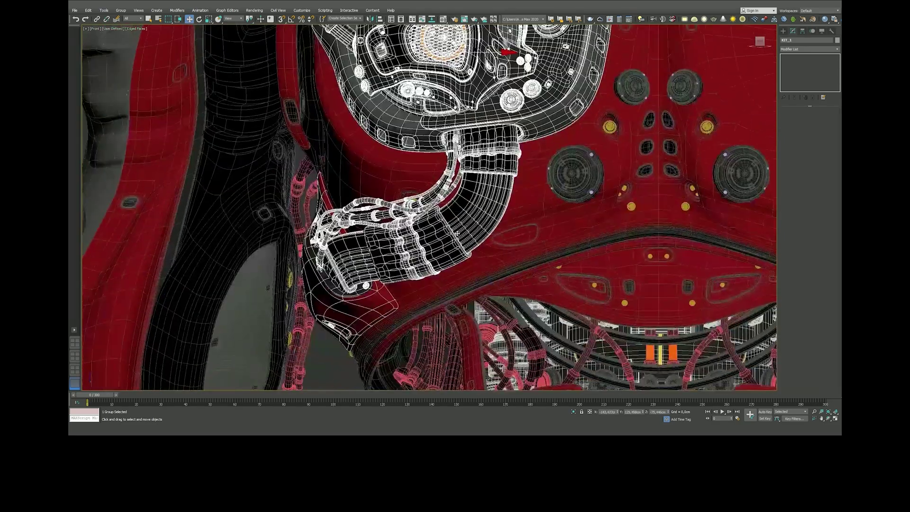
pyautogui.scroll(-3, 382, 216)
pyautogui.scroll(-3, 383, 215)
pyautogui.press('F4')
# Move the second orange-ringed pod onto the right side of the chest.
pyautogui.keyDown('shift'); pyautogui.moveTo(345, 219); pyautogui.dragTo(676, 219); pyautogui.keyUp('shift')
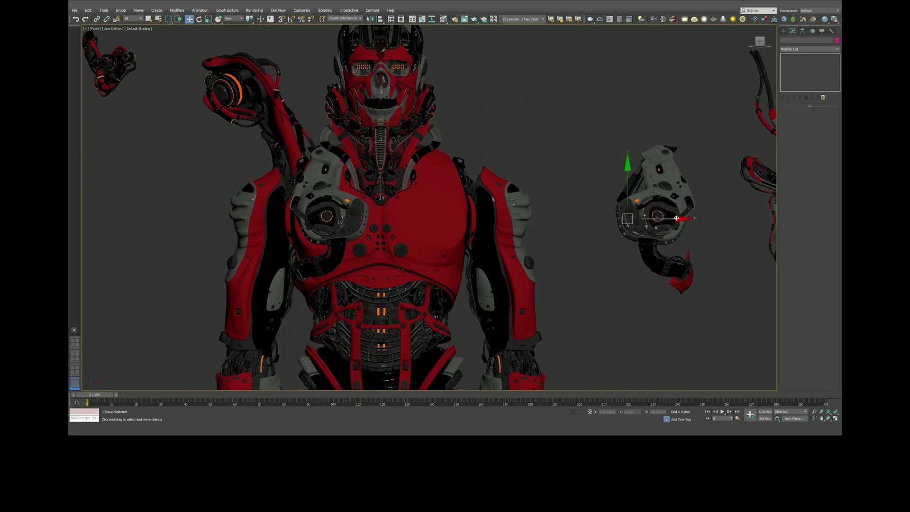
pyautogui.scroll(3, 461, 217)
pyautogui.scroll(3, 461, 217)
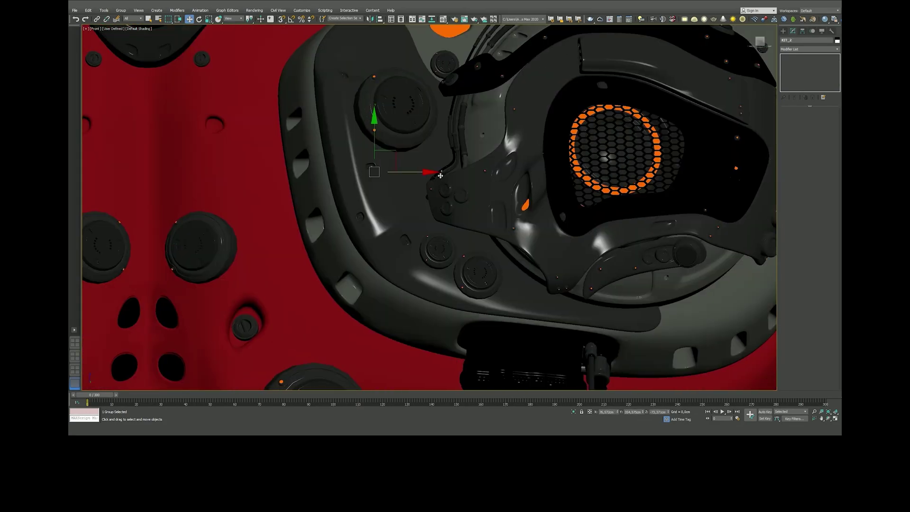
pyautogui.press('F4')
pyautogui.scroll(-2, 461, 218)
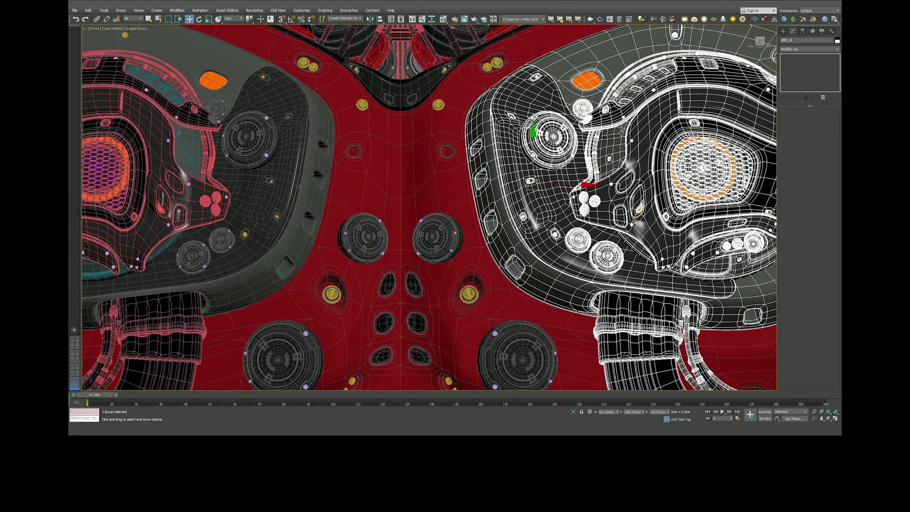
# Check both chest pods in Perspective view, then return to Front view.
pyautogui.press('p')
pyautogui.scroll(-2, 290, 182)
pyautogui.keyDown('alt'); pyautogui.moveTo(290, 183); pyautogui.dragTo(685, 191, button='middle'); pyautogui.keyUp('alt')
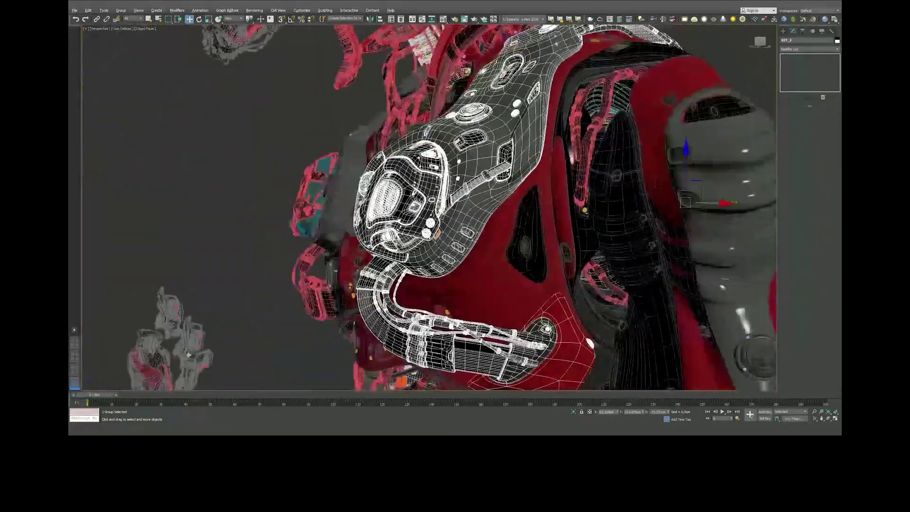
pyautogui.press('f')
pyautogui.press('F4')
pyautogui.scroll(-5, 685, 191)
pyautogui.scroll(-2, 325, 162)
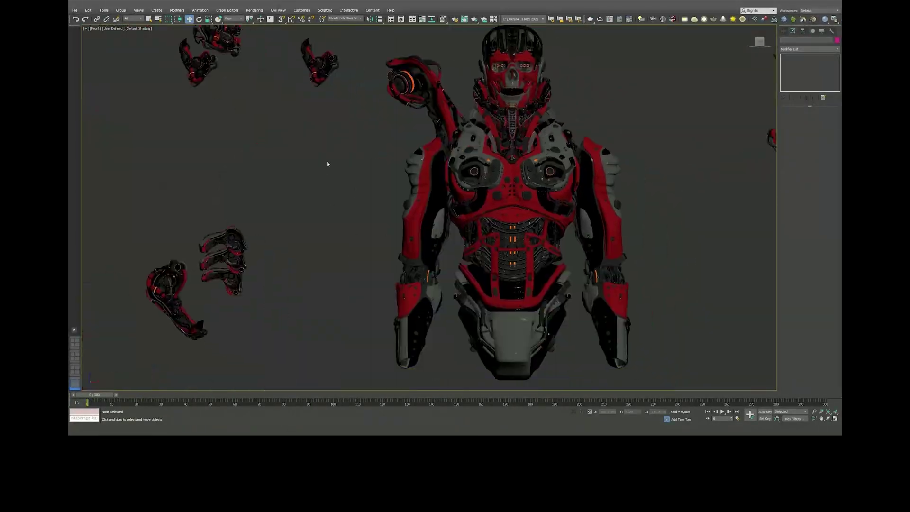
# Pan across the body to the loose rib pieces beside the robot.
pyautogui.moveTo(325, 163)
pyautogui.mouseDown(button='middle')
pyautogui.moveTo(404, 193)
pyautogui.moveTo(510, 171)
pyautogui.moveTo(576, 187)
pyautogui.mouseUp(button='middle')
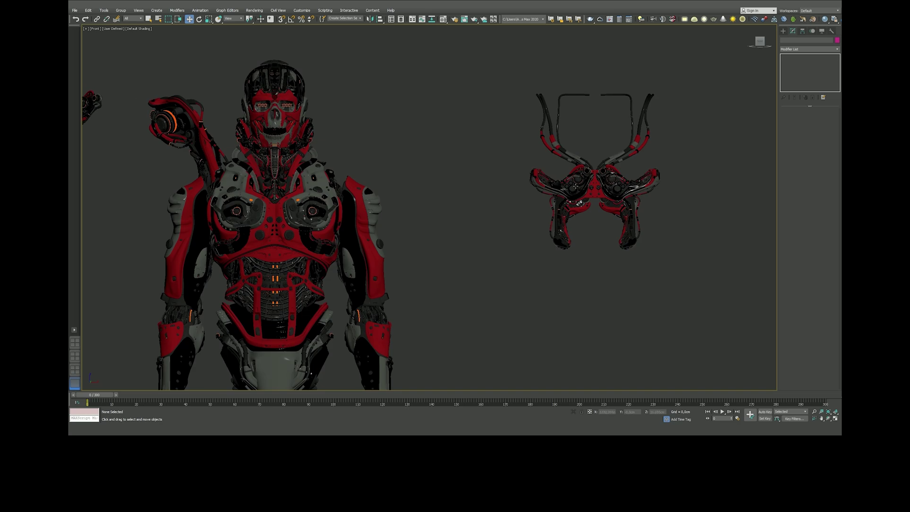
pyautogui.moveTo(470, 170); pyautogui.dragTo(591, 151, button='middle')
pyautogui.press('F4')
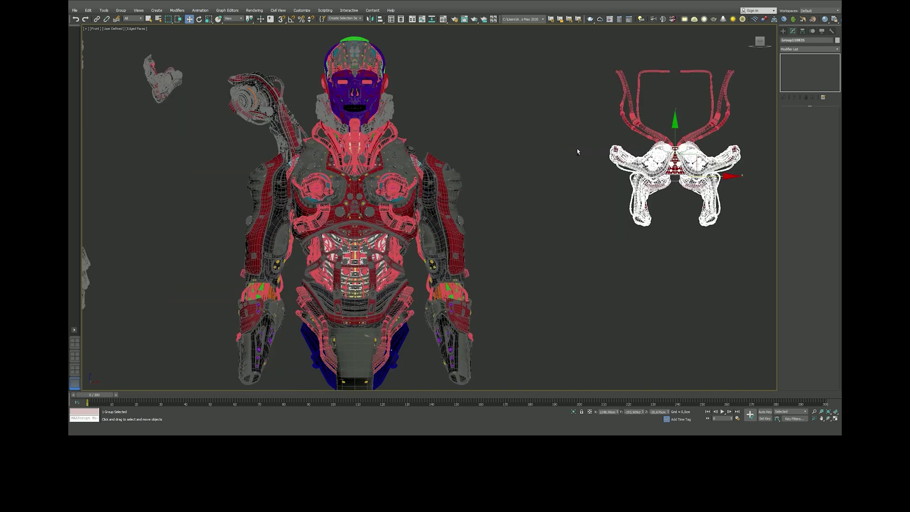
pyautogui.press('F4')
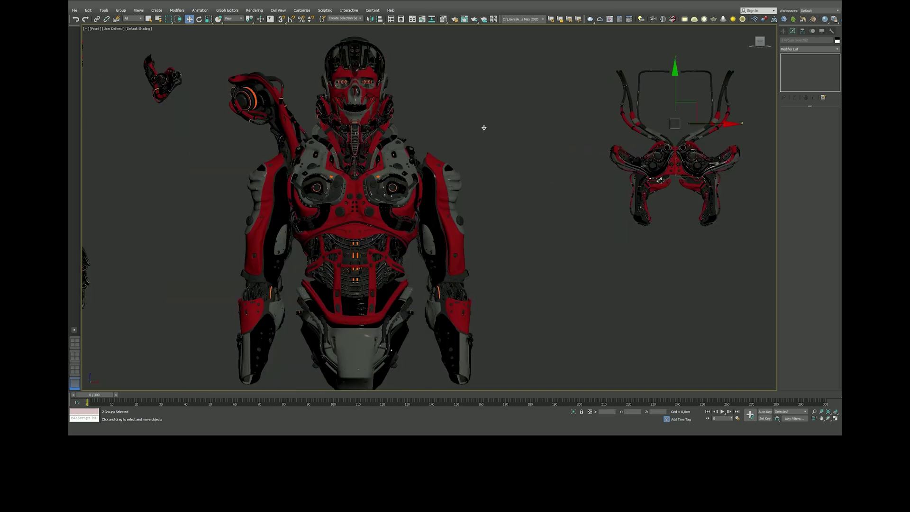
# Move the rib pieces onto the left abdomen and place copies on the right side.
pyautogui.moveTo(675, 124); pyautogui.dragTo(356, 118)
pyautogui.scroll(5, 355, 142)
pyautogui.press('F4')
pyautogui.moveTo(528, 170); pyautogui.dragTo(555, 170)
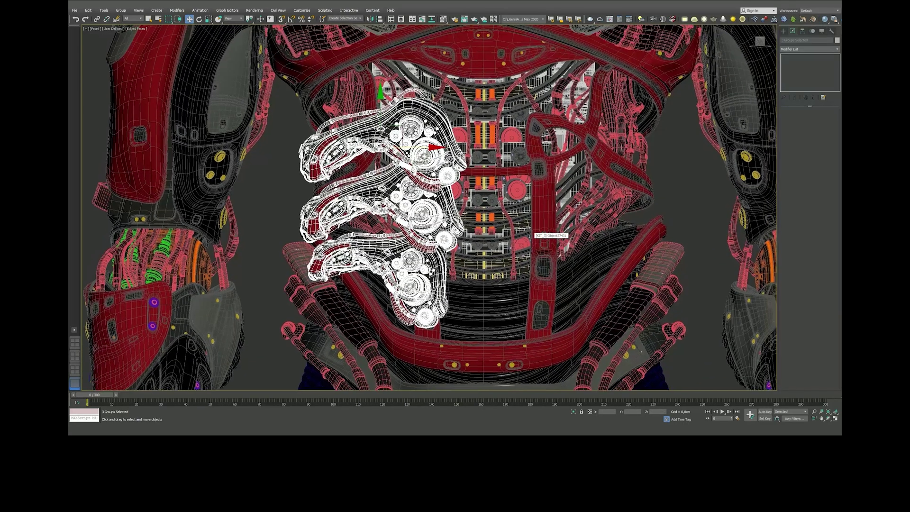
pyautogui.moveTo(433, 147); pyautogui.dragTo(442, 147)
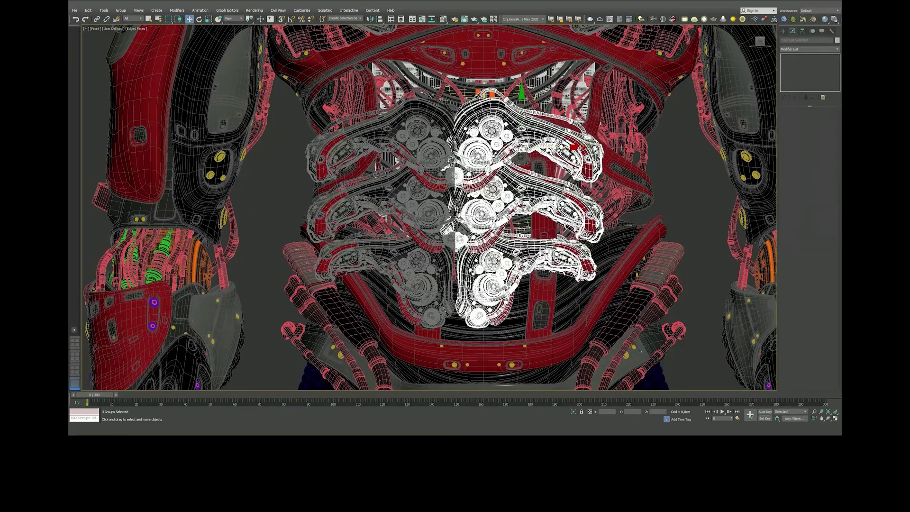
pyautogui.moveTo(575, 148); pyautogui.dragTo(640, 147)
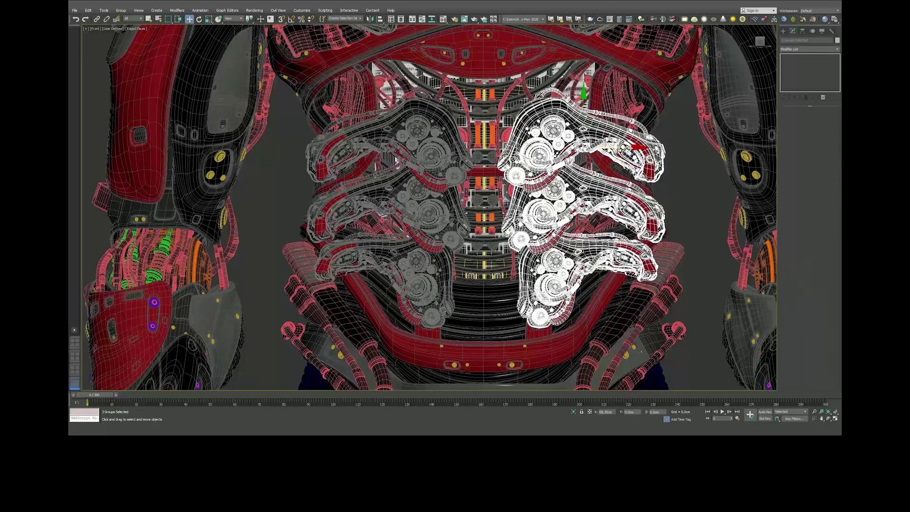
pyautogui.moveTo(639, 147); pyautogui.dragTo(635, 147)
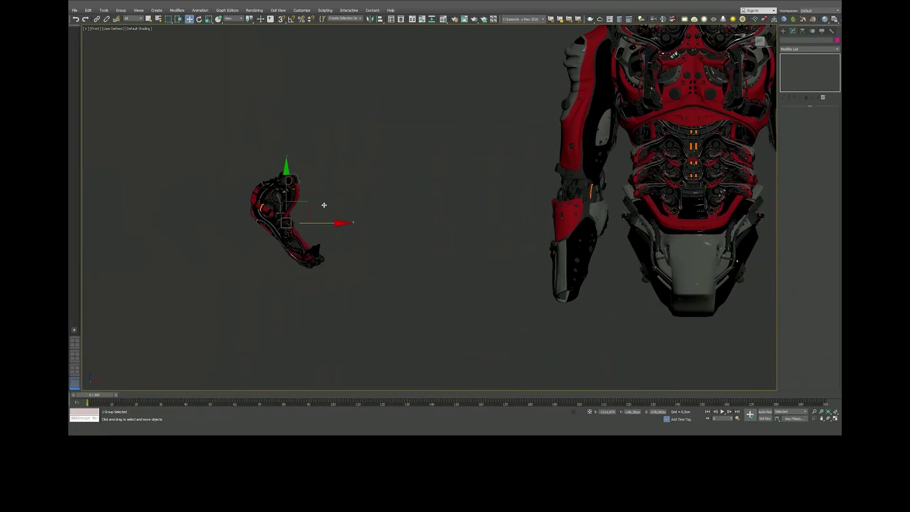
# Check the cable piece at the hip in Perspective view, then return to Front view.
pyautogui.moveTo(700, 211); pyautogui.dragTo(503, 199, button='middle')
pyautogui.scroll(3, 503, 199)
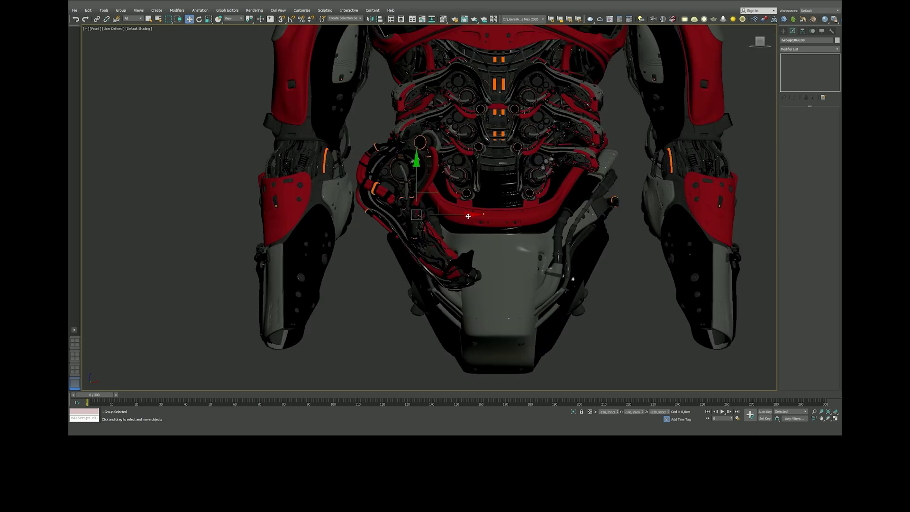
pyautogui.press('p')
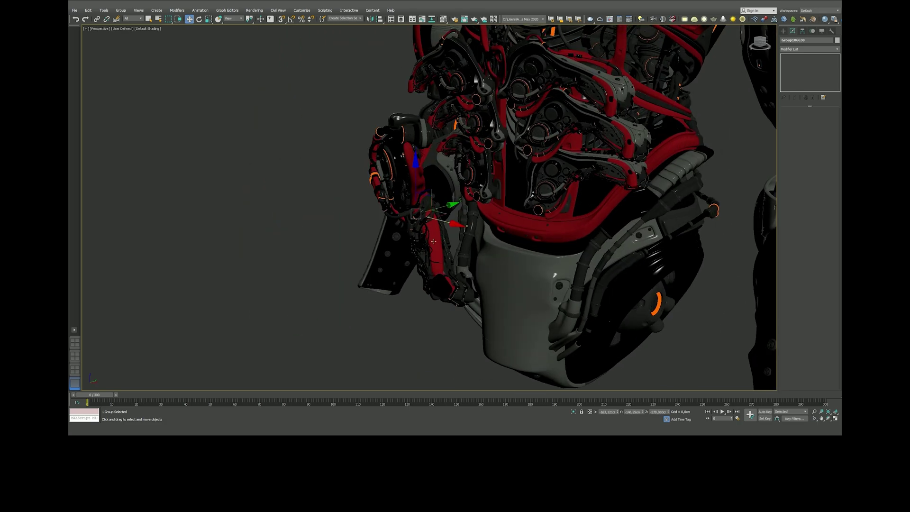
pyautogui.keyDown('alt'); pyautogui.moveTo(463, 214); pyautogui.dragTo(428, 201, button='middle'); pyautogui.keyUp('alt')
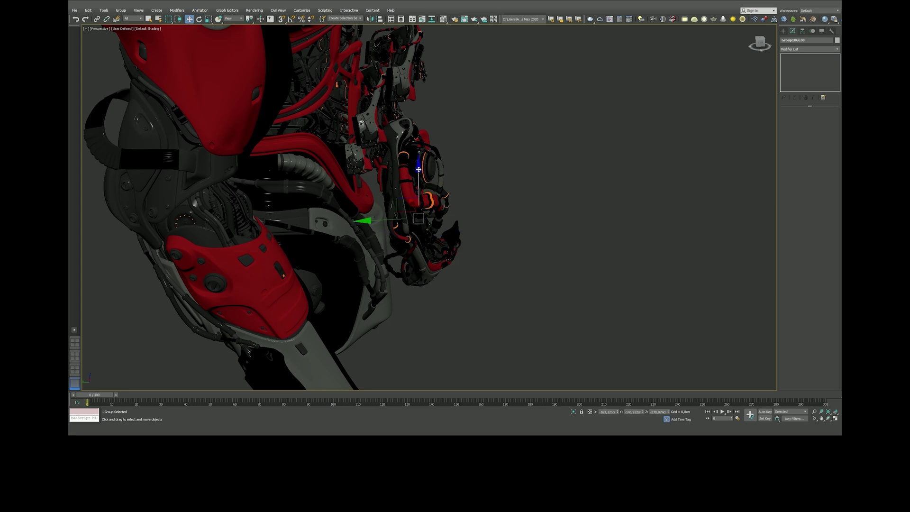
pyautogui.keyDown('alt'); pyautogui.moveTo(419, 169); pyautogui.dragTo(458, 223, button='middle'); pyautogui.keyUp('alt')
pyautogui.press('f')
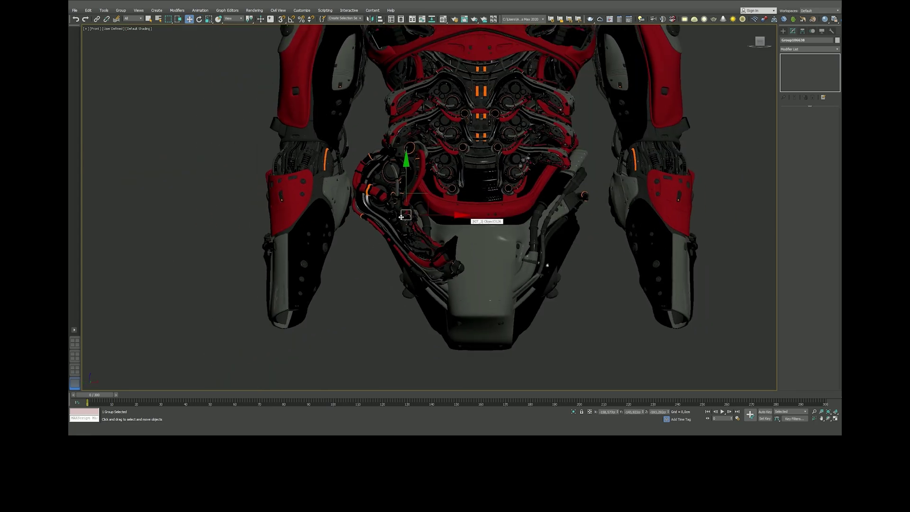
# Shift-drag a copy of the cable arm to the right and mirror it inward.
pyautogui.press('F4')
pyautogui.keyDown('shift'); pyautogui.moveTo(417, 215); pyautogui.dragTo(569, 214); pyautogui.keyUp('shift')
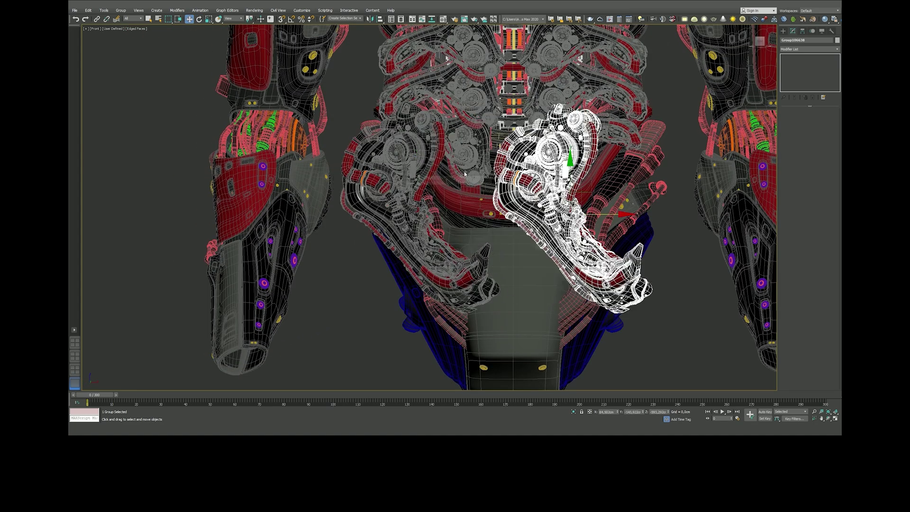
pyautogui.click(370, 20)
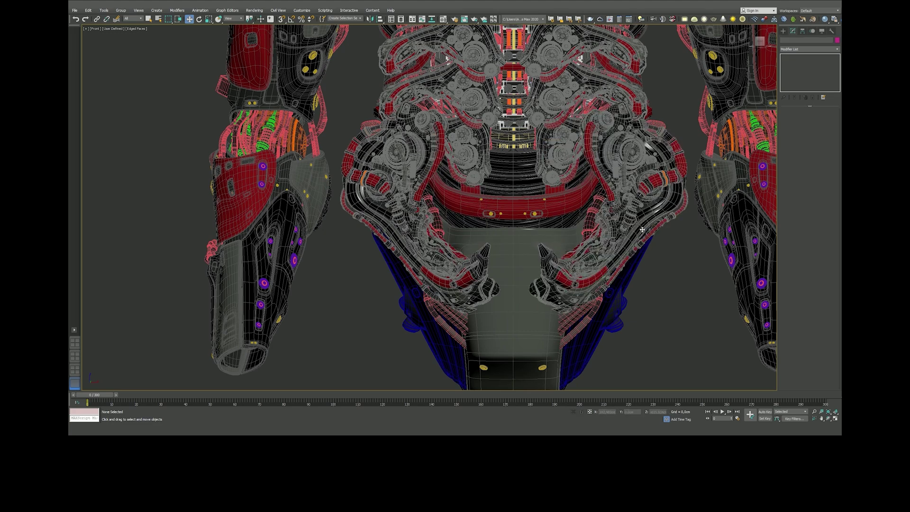
# Orbit in Perspective view to inspect the mirrored cable pieces on the hips.
pyautogui.press('p')
pyautogui.press('F4')
pyautogui.moveTo(669, 229)
pyautogui.keyDown('alt'); pyautogui.mouseDown(button='middle')
pyautogui.moveTo(473, 207)
pyautogui.moveTo(574, 169)
pyautogui.mouseUp(button='middle'); pyautogui.keyUp('alt')
pyautogui.scroll(-3, 618, 277)
pyautogui.moveTo(618, 276); pyautogui.dragTo(622, 309, button='middle')
pyautogui.scroll(3, 599, 236)
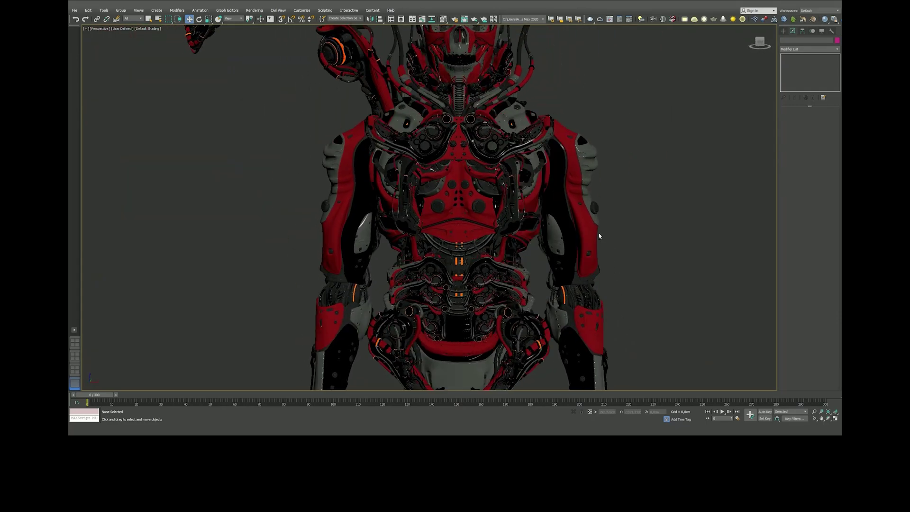
# Show the front view with edged faces, framed on the mechanical head area.
pyautogui.press('f')
pyautogui.scroll(-3, 299, 147)
pyautogui.scroll(3, 284, 143)
pyautogui.click(392, 138)
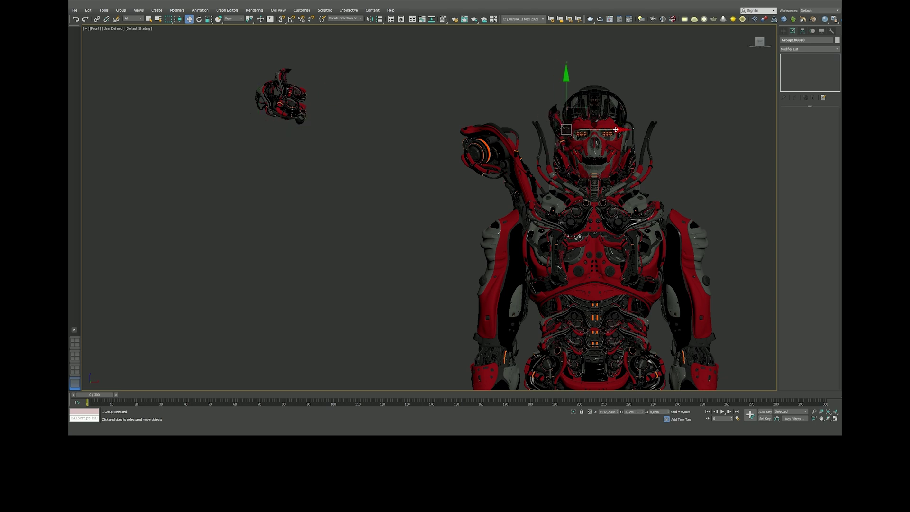
pyautogui.moveTo(478, 105); pyautogui.dragTo(420, 141, button='middle')
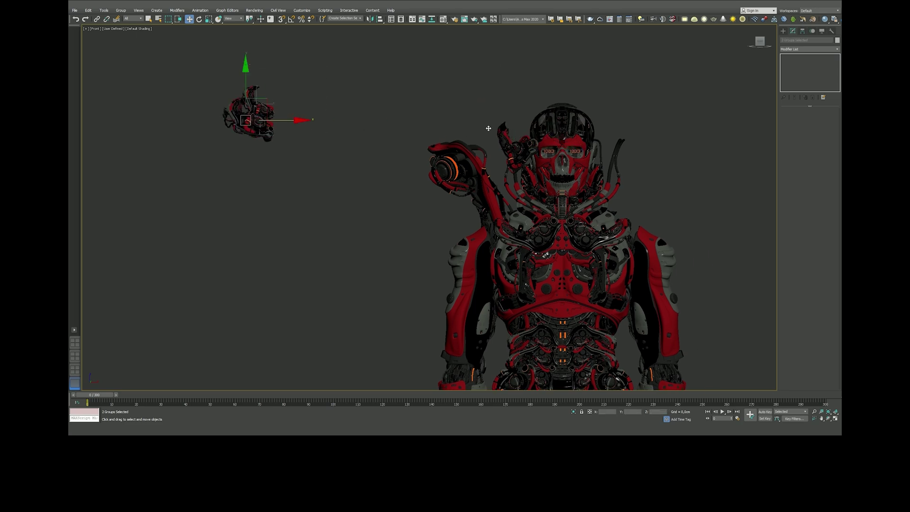
pyautogui.scroll(2, 578, 129)
pyautogui.scroll(2, 518, 112)
pyautogui.scroll(2, 476, 177)
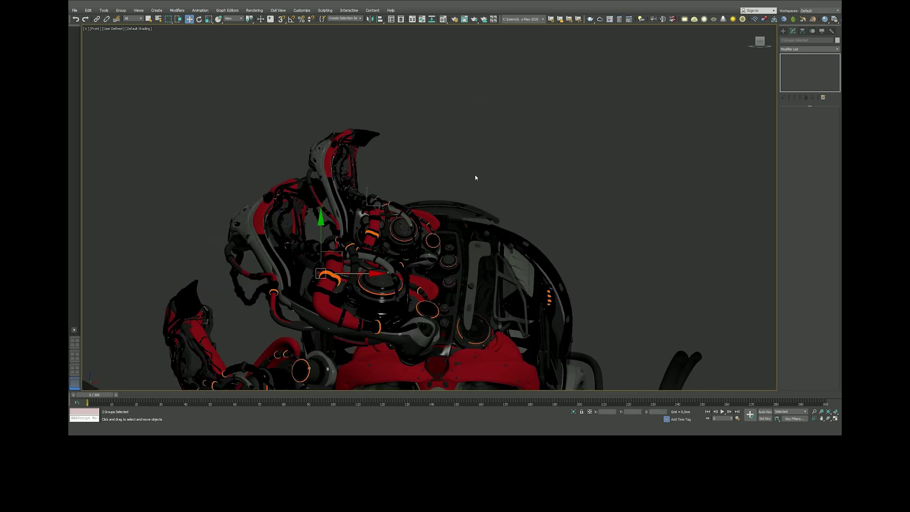
pyautogui.scroll(2, 507, 98)
pyautogui.press('F4')
# Clone the mechanical head piece to the right with Shift-drag and adjust the copy's position.
pyautogui.moveTo(377, 191); pyautogui.dragTo(361, 191)
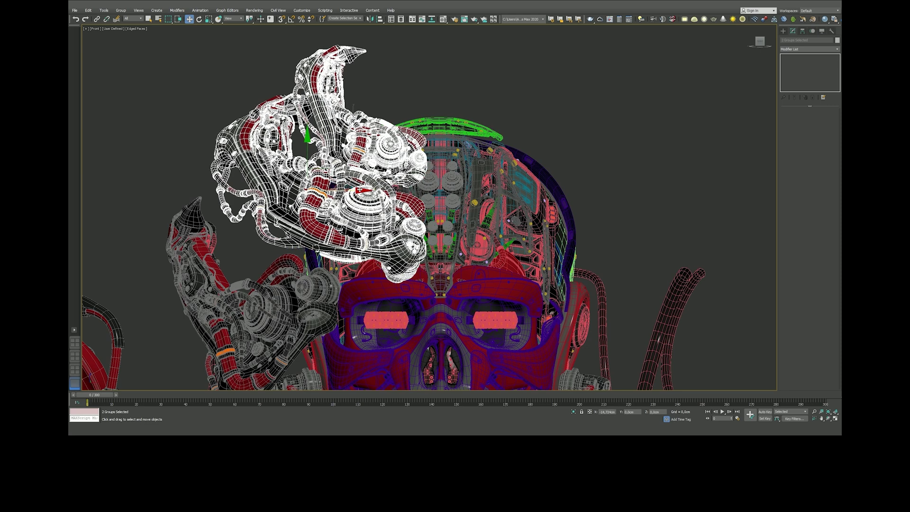
pyautogui.moveTo(562, 183); pyautogui.dragTo(669, 183)
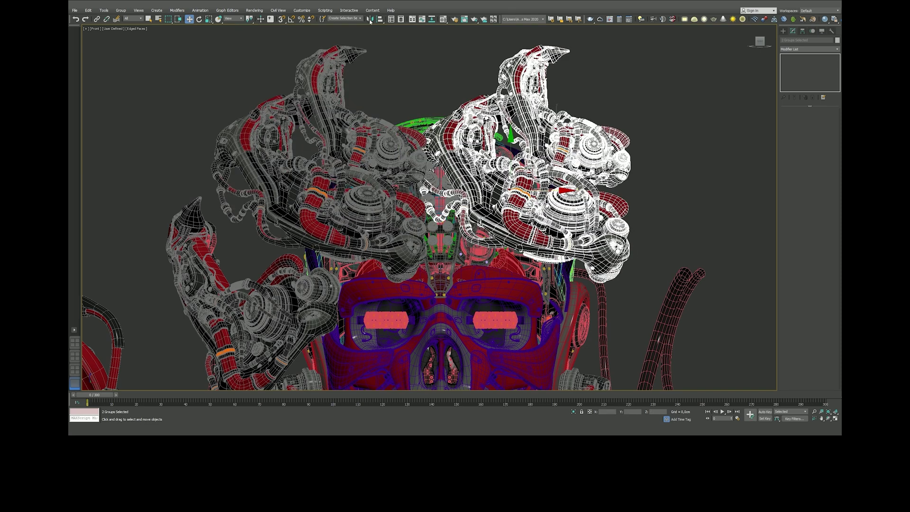
pyautogui.moveTo(610, 191); pyautogui.dragTo(627, 191)
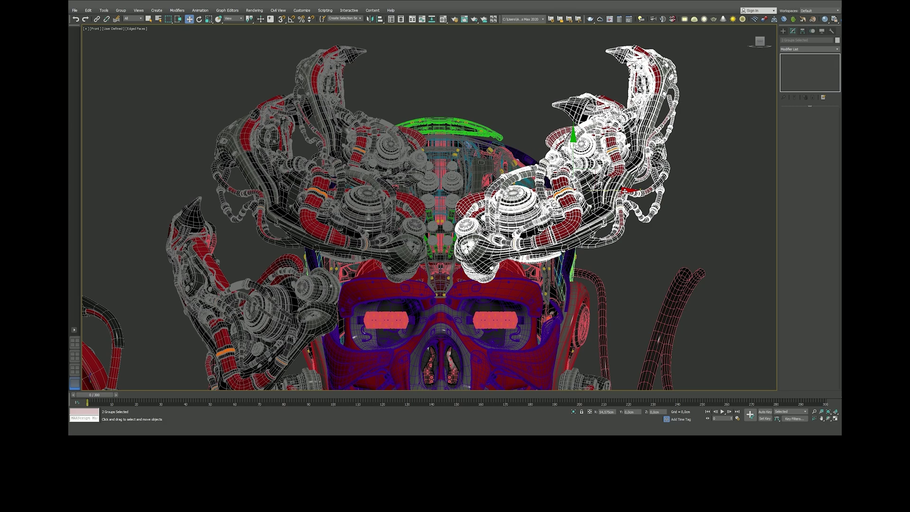
pyautogui.scroll(1, 433, 268)
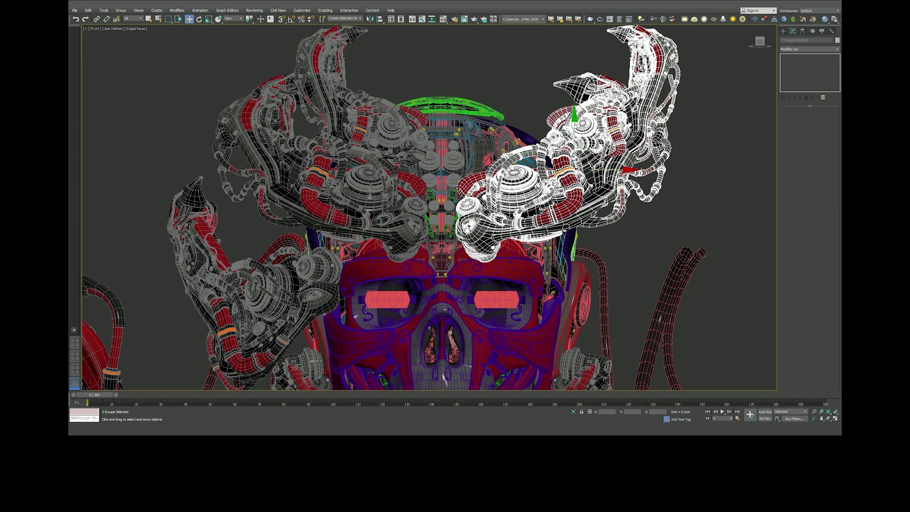
pyautogui.scroll(2, 432, 268)
pyautogui.moveTo(633, 161); pyautogui.dragTo(611, 160)
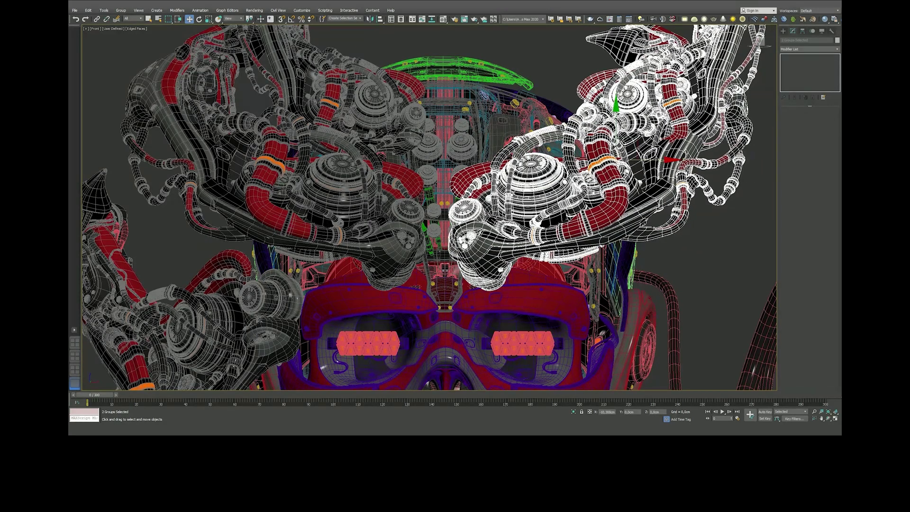
# Move the left head piece toward the centre and shift the arm group left.
pyautogui.click(332, 142)
pyautogui.moveTo(377, 63); pyautogui.dragTo(393, 60)
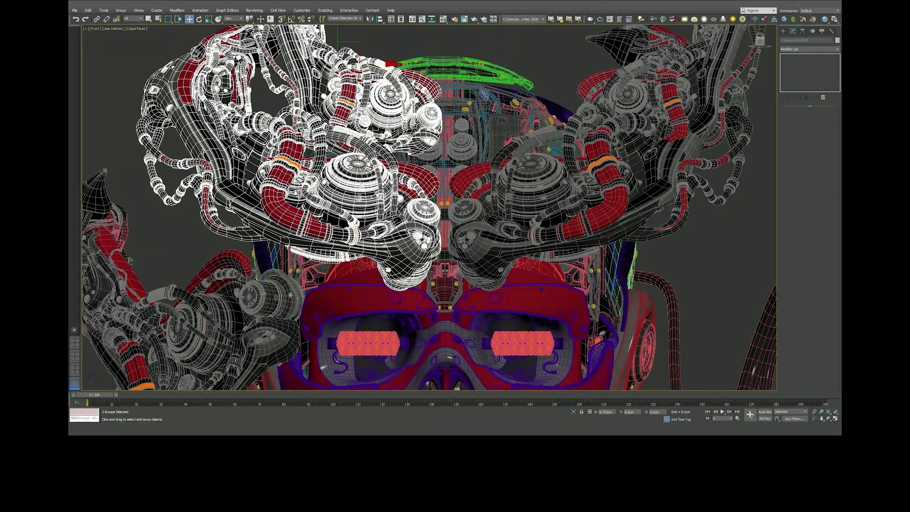
pyautogui.moveTo(394, 142); pyautogui.dragTo(445, 71, button='middle')
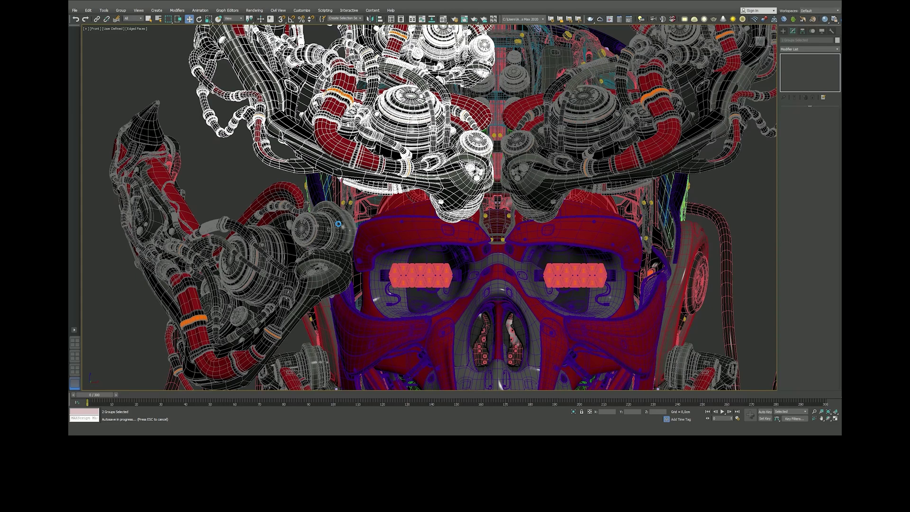
pyautogui.scroll(-5, 341, 232)
pyautogui.click(264, 244)
pyautogui.moveTo(327, 232)
pyautogui.mouseDown()
pyautogui.moveTo(301, 231)
pyautogui.moveTo(310, 232)
pyautogui.mouseUp()
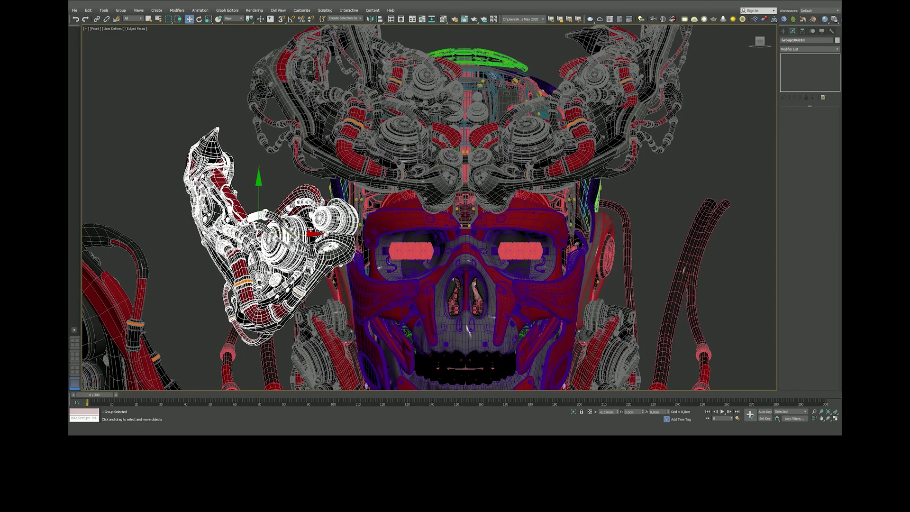
# Group the two crown pieces and slide the mirrored crown piece to the right.
pyautogui.scroll(-3, 311, 233)
pyautogui.moveTo(198, 143); pyautogui.dragTo(232, 134, button='middle')
pyautogui.click(226, 133)
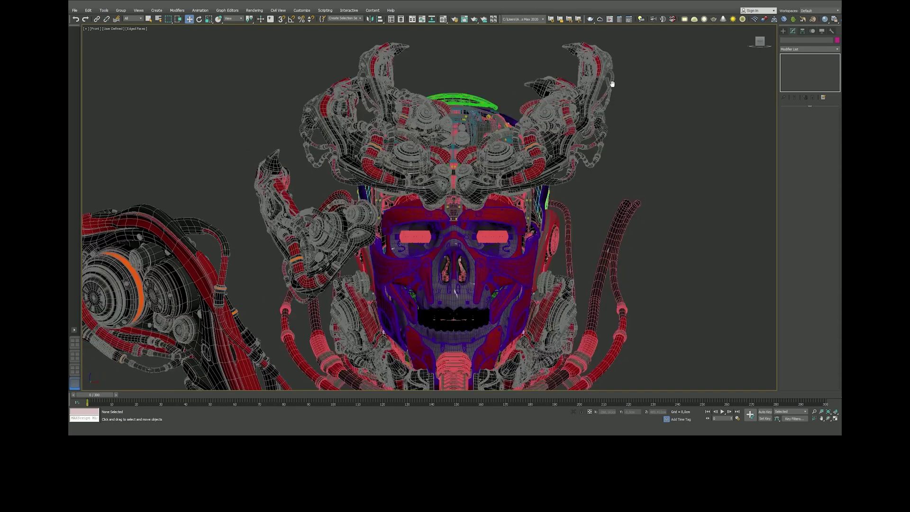
pyautogui.moveTo(577, 91); pyautogui.dragTo(682, 74, button='middle')
pyautogui.moveTo(643, 164); pyautogui.dragTo(545, 163, button='middle')
pyautogui.click(538, 184)
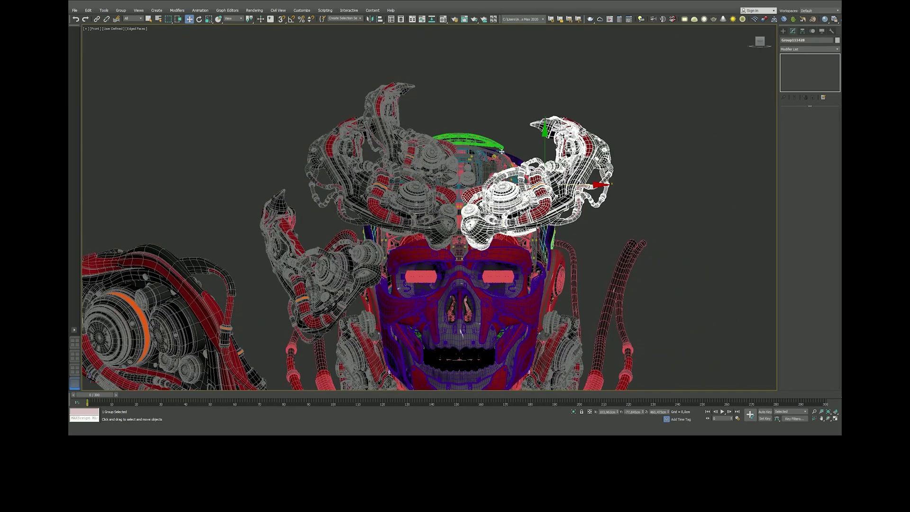
pyautogui.keyDown('ctrl'); pyautogui.click(417, 126); pyautogui.keyUp('ctrl')
pyautogui.click(121, 10)
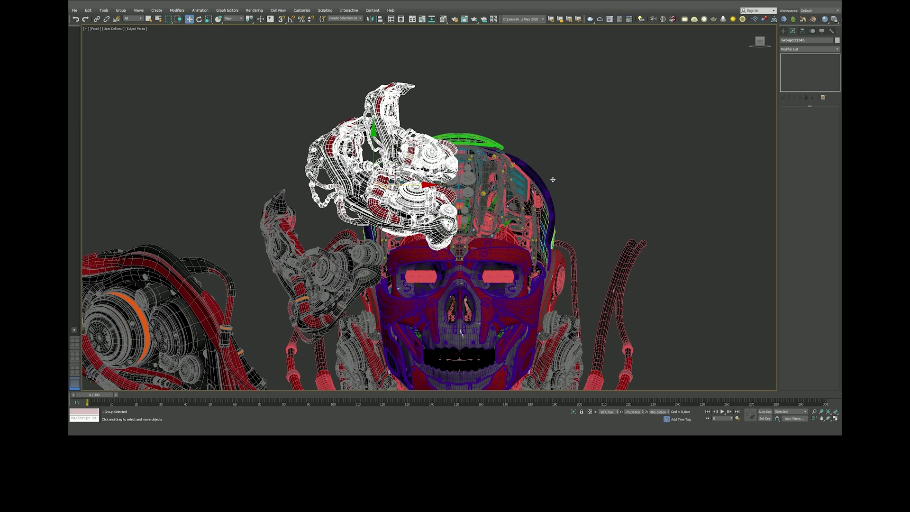
pyautogui.scroll(5, 495, 189)
pyautogui.moveTo(560, 225); pyautogui.dragTo(645, 224)
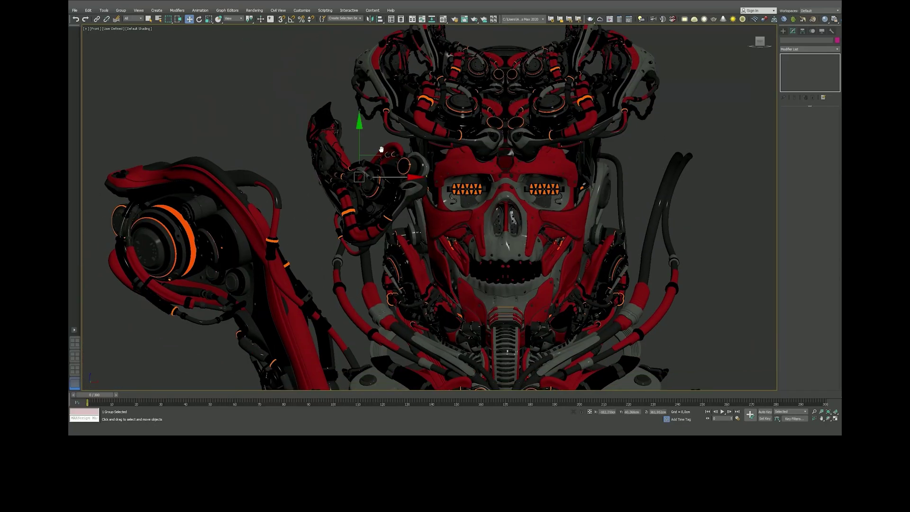
# Move the arm piece slightly right and raise it higher beside the head.
pyautogui.scroll(2, 377, 153)
pyautogui.scroll(2, 377, 153)
pyautogui.press('F4')
pyautogui.moveTo(361, 169); pyautogui.dragTo(365, 169)
pyautogui.moveTo(339, 104); pyautogui.dragTo(339, 92)
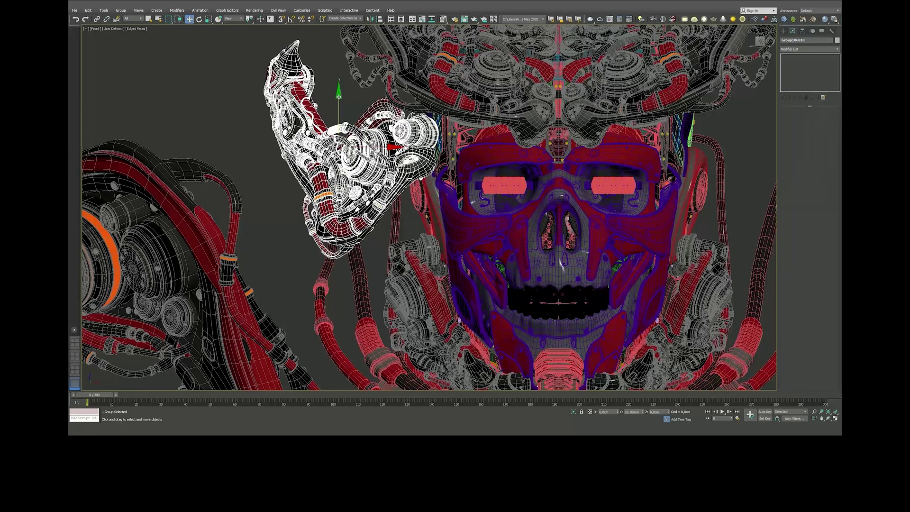
# Check the arm placement through Camera001, toggling safe frames on and off.
pyautogui.press('p')
pyautogui.click(94, 28)
pyautogui.click(171, 74)
pyautogui.click(100, 29)
pyautogui.click(142, 121)
pyautogui.click(284, 134)
pyautogui.press('F4')
pyautogui.click(372, 111)
pyautogui.press('F4')
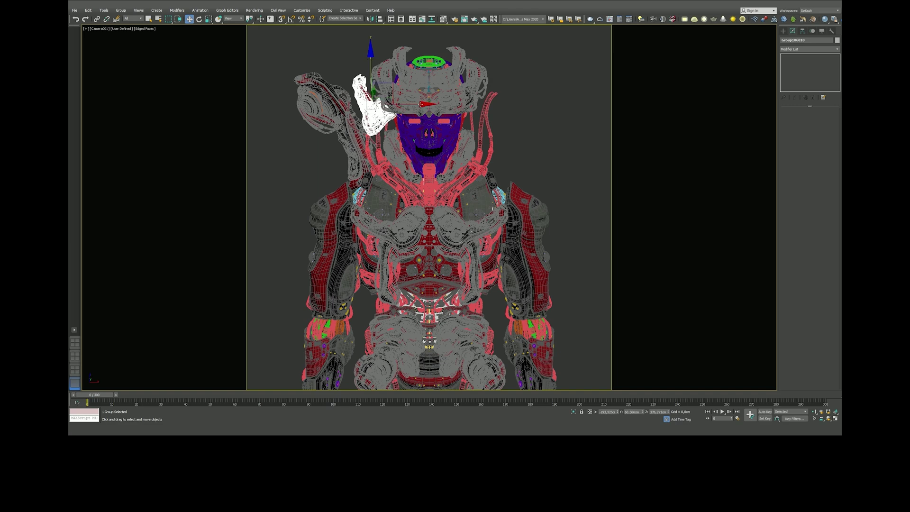
pyautogui.click(102, 28)
pyautogui.click(143, 130)
pyautogui.click(102, 28)
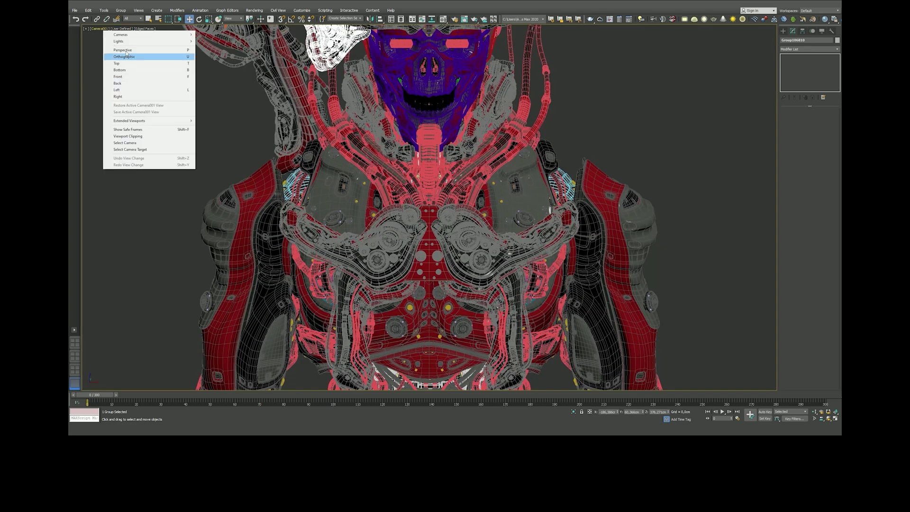
# Return to the perspective view and select the arm piece beside the head.
pyautogui.click(109, 53)
pyautogui.click(380, 105)
pyautogui.moveTo(381, 106); pyautogui.dragTo(258, 35, button='middle')
pyautogui.press('F4')
pyautogui.click(308, 125)
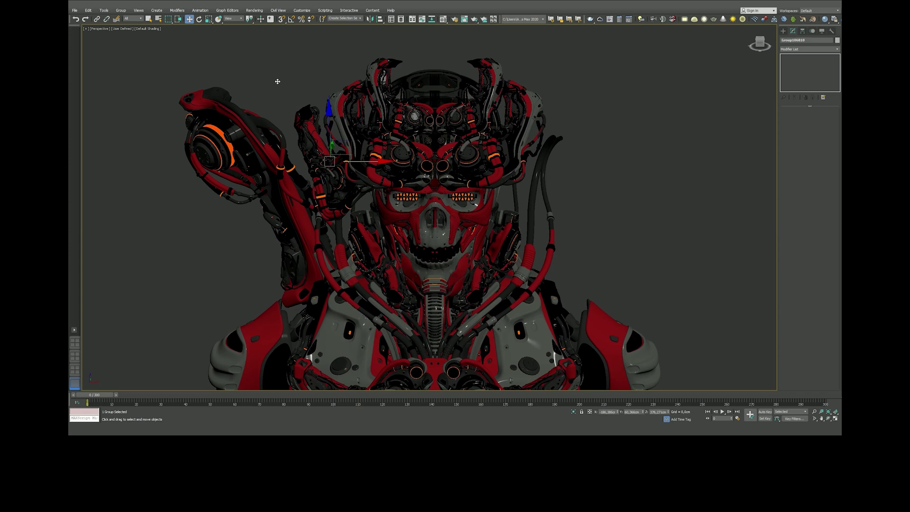
pyautogui.press('F3')
pyautogui.scroll(4, 381, 162)
pyautogui.press('F3')
pyautogui.press('F4')
# Mirror the arm piece as an instance and position the copy along X.
pyautogui.hotkey('alt', 'm')
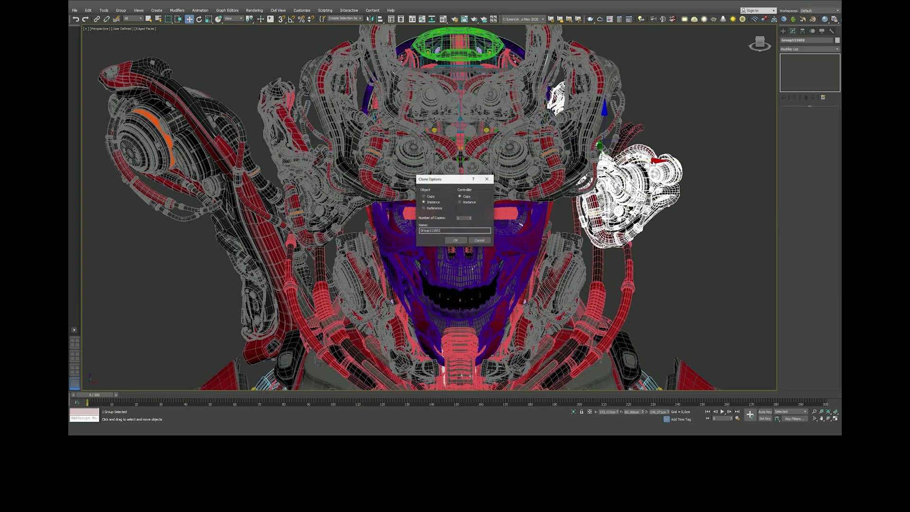
pyautogui.moveTo(671, 160); pyautogui.dragTo(664, 161)
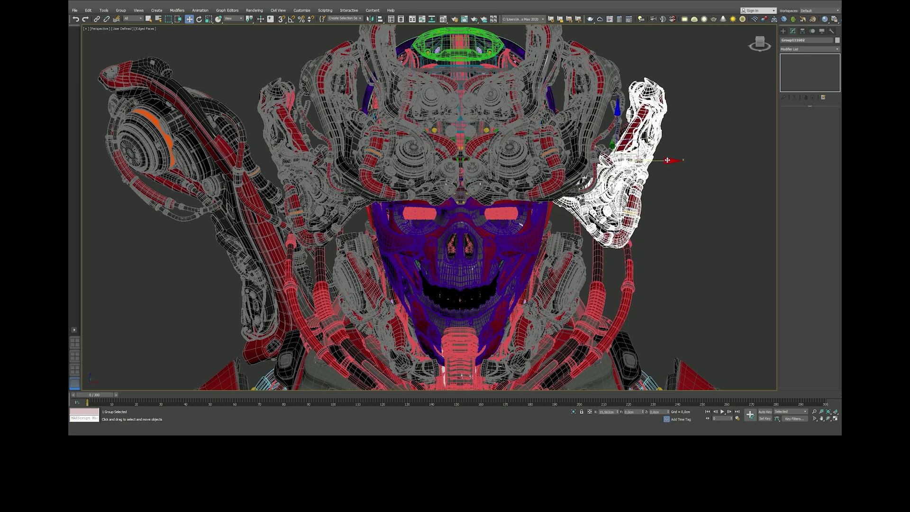
pyautogui.hotkey('ctrl', 'z')
pyautogui.hotkey('ctrl', 'y')
pyautogui.moveTo(667, 160); pyautogui.dragTo(663, 161)
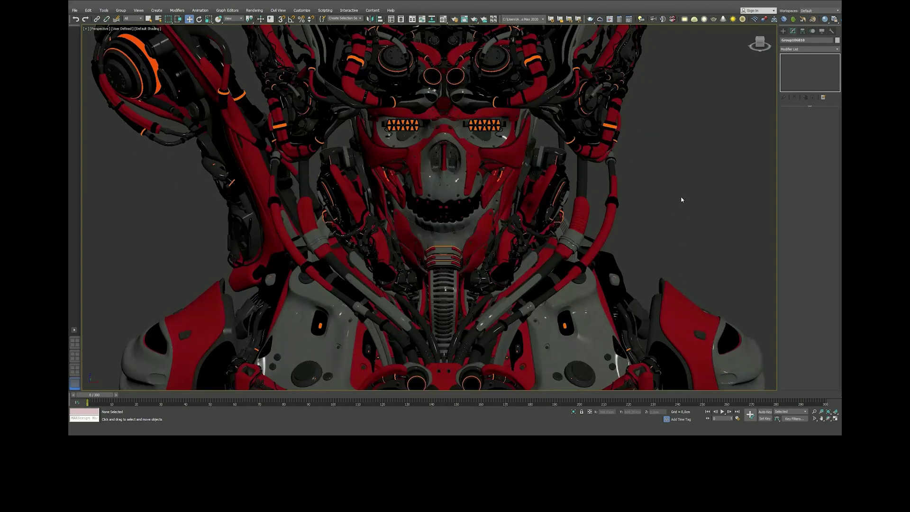
pyautogui.scroll(-5, 681, 200)
pyautogui.moveTo(391, 116); pyautogui.dragTo(351, 103, button='middle')
# Hide the selected head group and the grey hair group.
pyautogui.click(520, 135)
pyautogui.rightClick(519, 135)
pyautogui.press('Escape')
pyautogui.scroll(3, 544, 126)
pyautogui.press('F4')
pyautogui.rightClick(532, 109)
pyautogui.click(491, 87)
pyautogui.click(420, 116)
pyautogui.hotkey('alt', 'h')
pyautogui.click(386, 162)
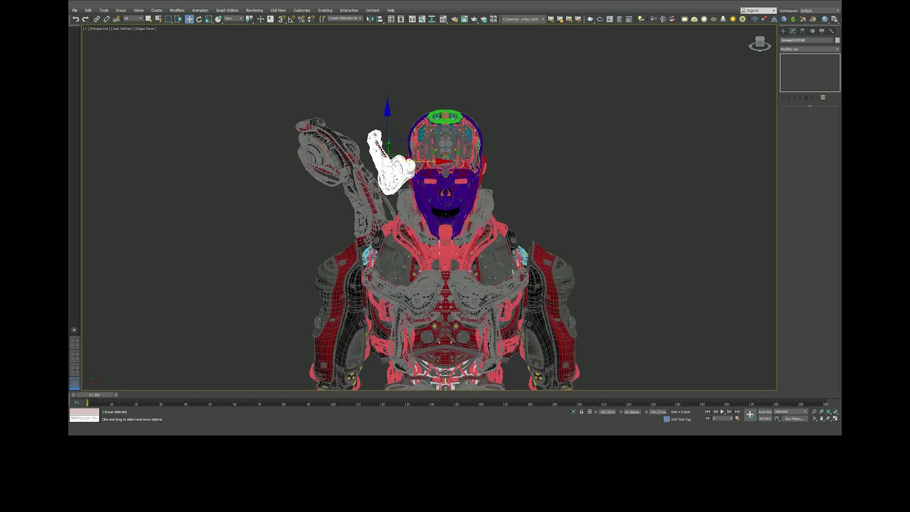
# Hide the collar groups, then the chest and belt groups.
pyautogui.keyDown('ctrl'); pyautogui.click(437, 305); pyautogui.keyUp('ctrl')
pyautogui.hotkey('alt', 'h')
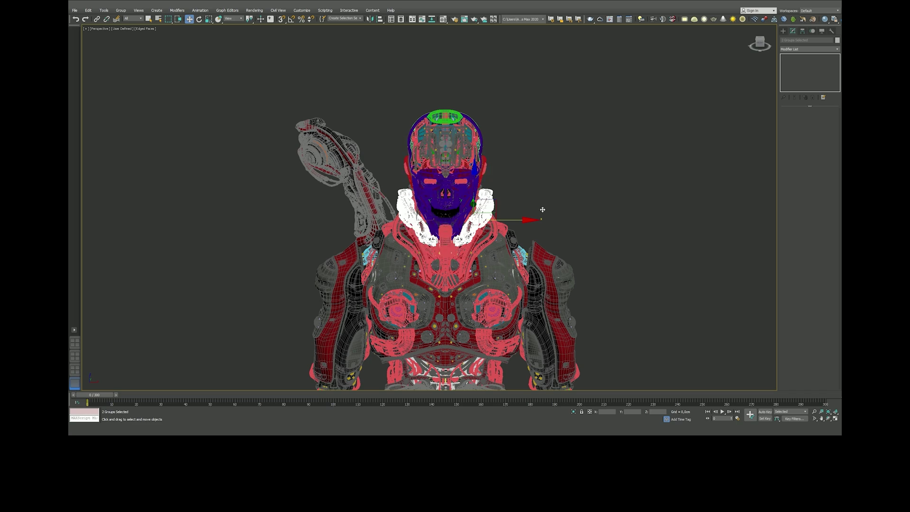
pyautogui.hotkey('alt', 'h')
pyautogui.moveTo(626, 268); pyautogui.dragTo(605, 124, button='middle')
pyautogui.click(462, 209)
pyautogui.rightClick(405, 255)
pyautogui.click(411, 274)
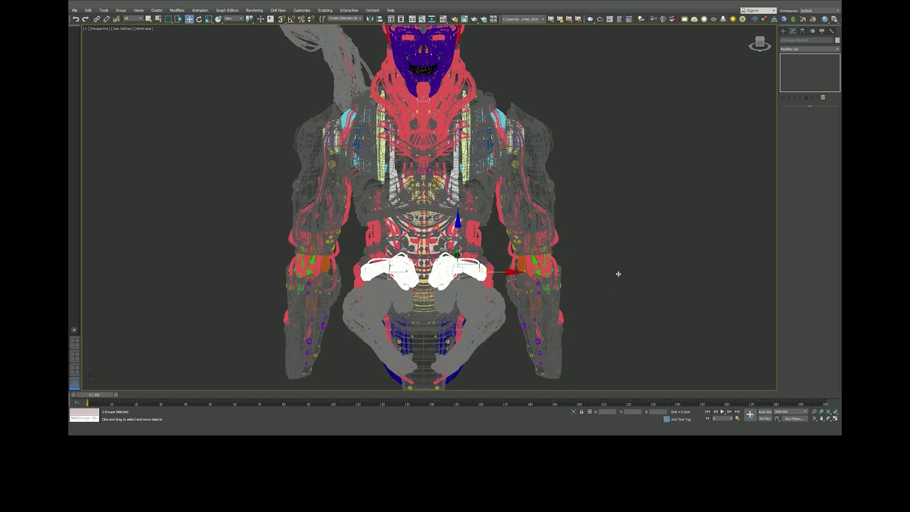
# Hide the remaining chest groups and select the arm cable group.
pyautogui.scroll(5, 617, 270)
pyautogui.rightClick(547, 199)
pyautogui.click(559, 178)
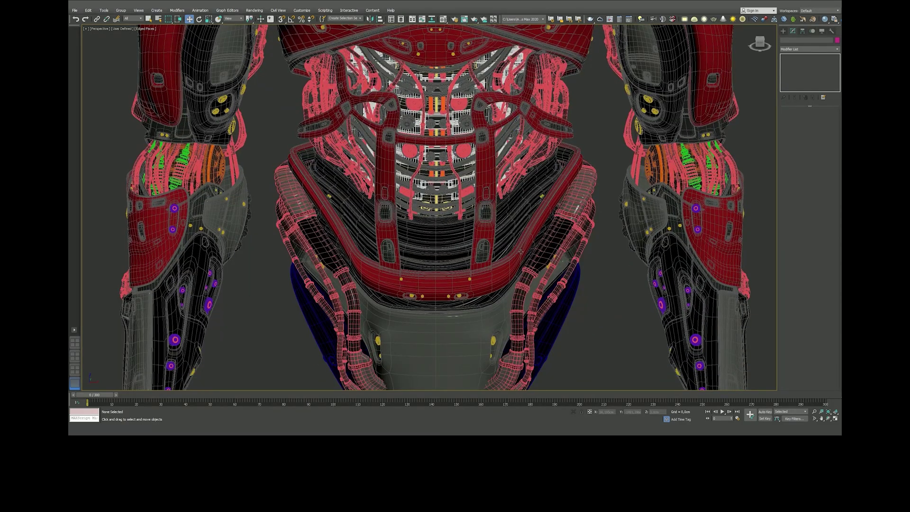
pyautogui.scroll(-5, 521, 252)
pyautogui.press('F4')
pyautogui.moveTo(529, 250)
pyautogui.keyDown('alt'); pyautogui.mouseDown(button='middle')
pyautogui.moveTo(615, 250)
pyautogui.moveTo(388, 169)
pyautogui.moveTo(368, 95)
pyautogui.mouseUp(button='middle'); pyautogui.keyUp('alt')
pyautogui.click(407, 164)
pyautogui.press('f')
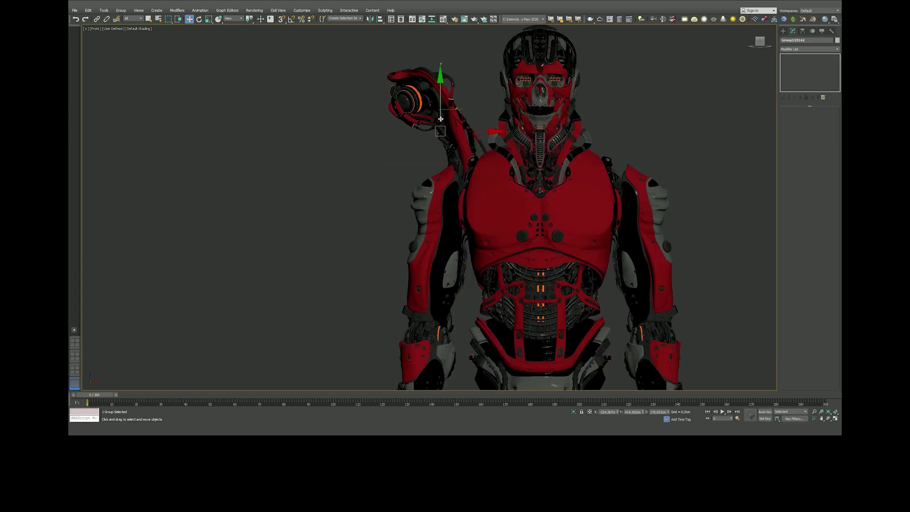
# Clone the pod group downward into a second cluster and inspect both in perspective.
pyautogui.keyDown('shift'); pyautogui.moveTo(464, 135); pyautogui.dragTo(465, 172); pyautogui.keyUp('shift')
pyautogui.press('Return')
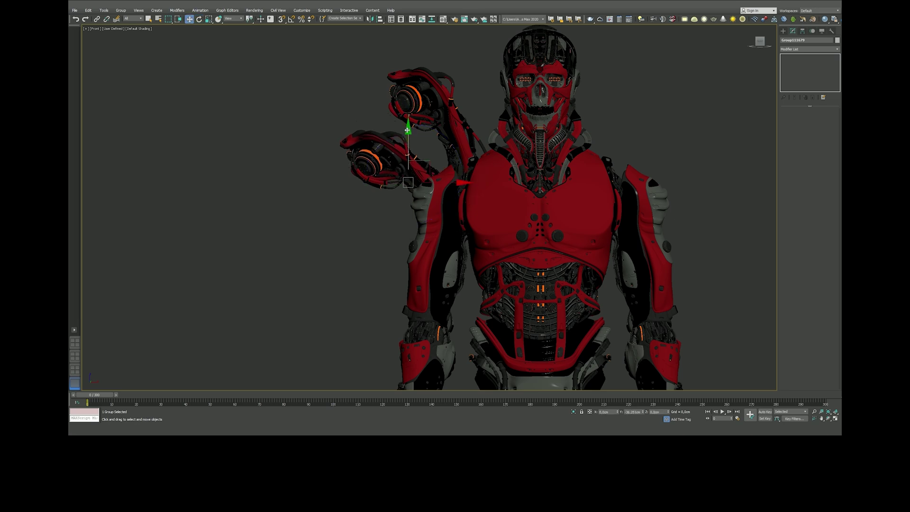
pyautogui.press('p')
pyautogui.keyDown('alt'); pyautogui.moveTo(407, 130); pyautogui.dragTo(451, 133, button='middle'); pyautogui.keyUp('alt')
pyautogui.scroll(3, 451, 133)
pyautogui.click(452, 132)
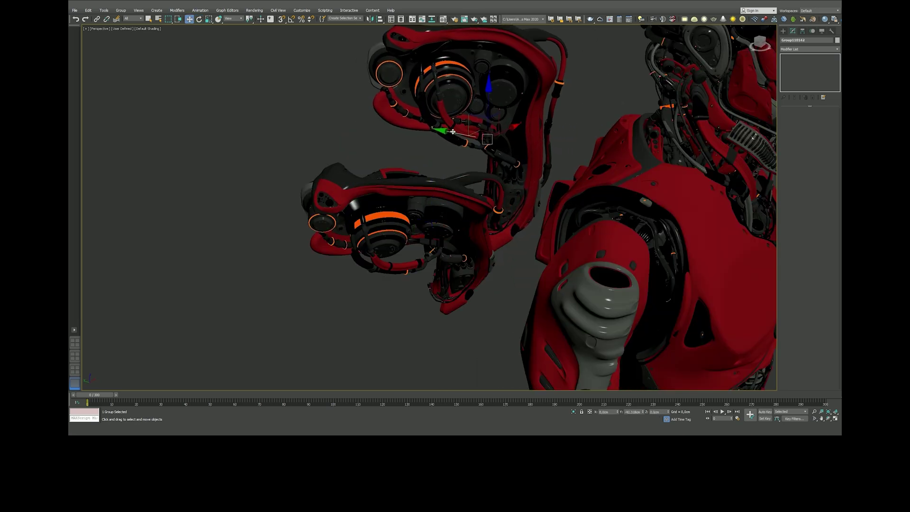
pyautogui.click(497, 208)
pyautogui.moveTo(497, 209)
pyautogui.keyDown('alt'); pyautogui.mouseDown(button='middle')
pyautogui.moveTo(489, 204)
pyautogui.moveTo(585, 197)
pyautogui.moveTo(439, 174)
pyautogui.moveTo(429, 206)
pyautogui.mouseUp(button='middle'); pyautogui.keyUp('alt')
pyautogui.click(439, 174)
pyautogui.click(431, 189)
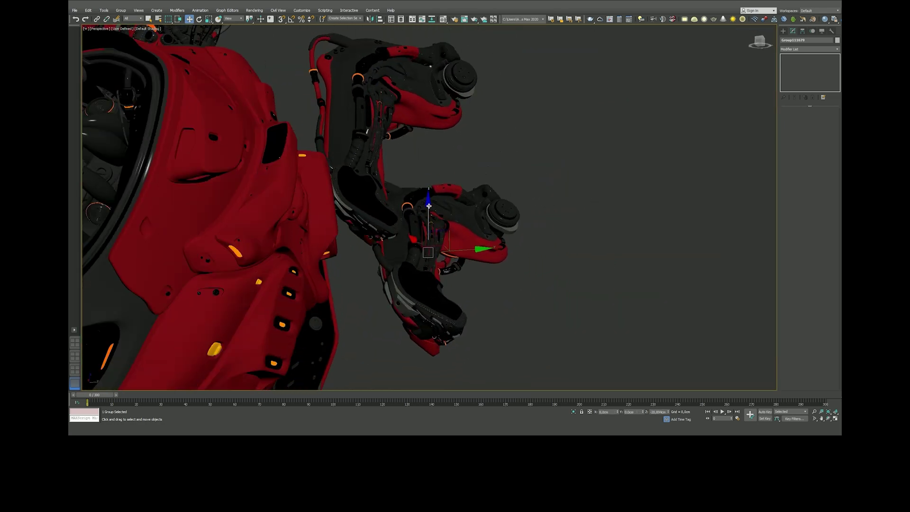
pyautogui.moveTo(461, 253)
pyautogui.keyDown('alt'); pyautogui.mouseDown(button='middle')
pyautogui.moveTo(302, 259)
pyautogui.moveTo(354, 226)
pyautogui.mouseUp(button='middle'); pyautogui.keyUp('alt')
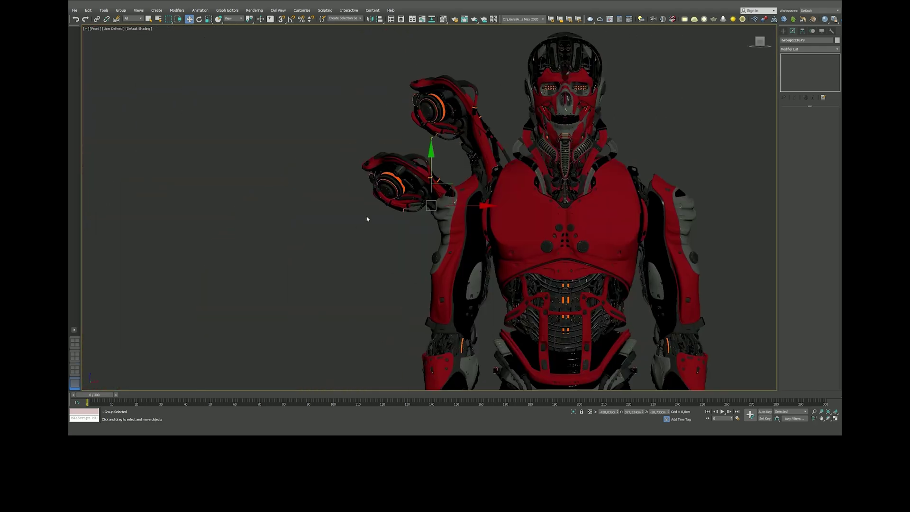
pyautogui.press('f')
# Clone a third pod cluster, tilt it about 20 degrees and raise it toward the others.
pyautogui.keyDown('shift'); pyautogui.moveTo(421, 222); pyautogui.dragTo(420, 240); pyautogui.keyUp('shift')
pyautogui.scroll(2, 420, 239)
pyautogui.press('e')
pyautogui.moveTo(429, 208); pyautogui.dragTo(441, 193)
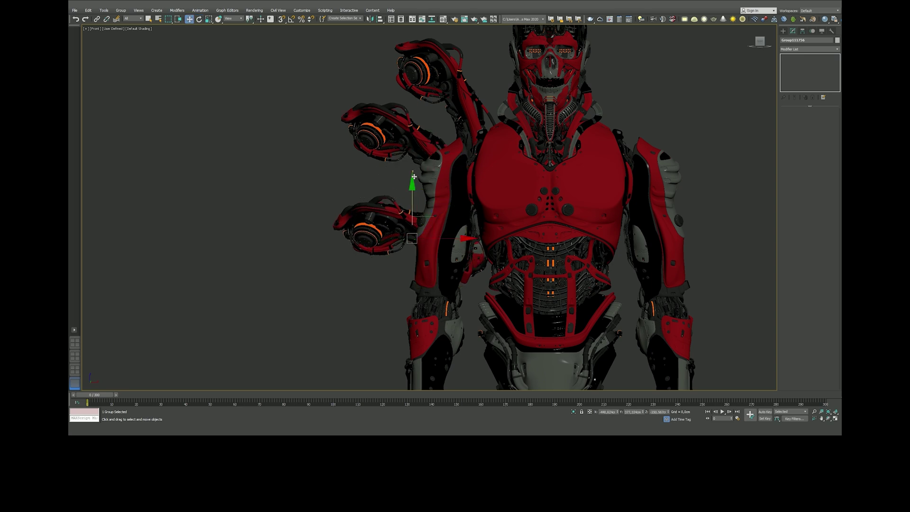
pyautogui.moveTo(413, 183); pyautogui.dragTo(417, 166)
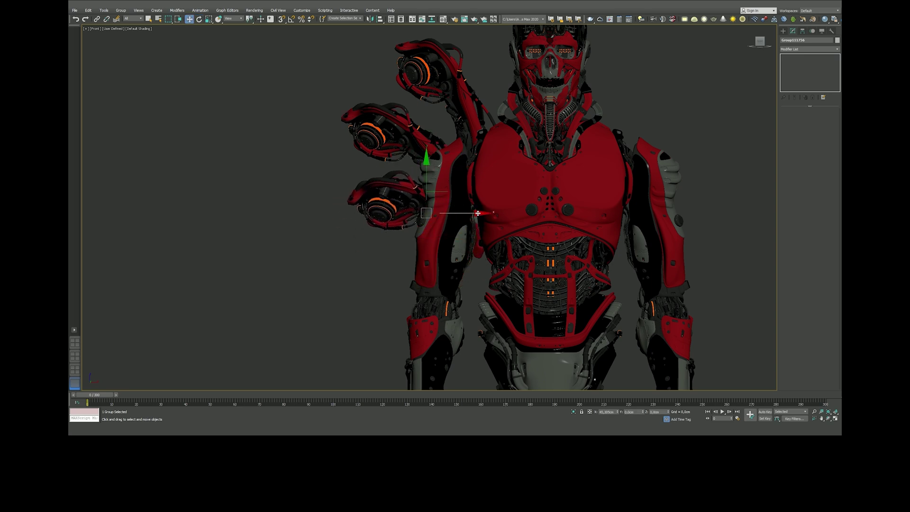
# Orbit around the side of the three pods to check how they fan out.
pyautogui.moveTo(444, 134)
pyautogui.keyDown('alt'); pyautogui.mouseDown(button='middle')
pyautogui.moveTo(276, 173)
pyautogui.moveTo(406, 211)
pyautogui.moveTo(403, 199)
pyautogui.mouseUp(button='middle'); pyautogui.keyUp('alt')
pyautogui.scroll(3, 410, 202)
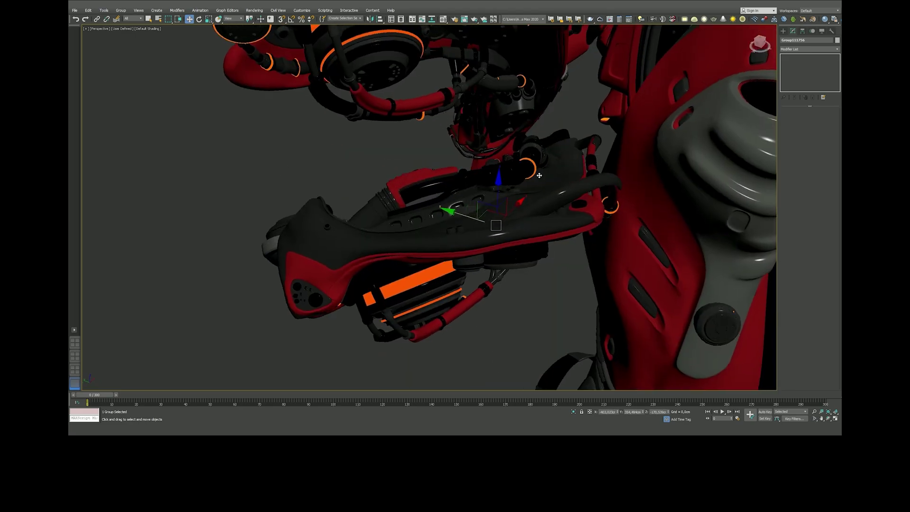
pyautogui.press('e')
pyautogui.press('F4')
pyautogui.moveTo(446, 204)
pyautogui.keyDown('alt'); pyautogui.mouseDown(button='middle')
pyautogui.moveTo(474, 228)
pyautogui.moveTo(370, 216)
pyautogui.moveTo(290, 146)
pyautogui.mouseUp(button='middle'); pyautogui.keyUp('alt')
pyautogui.press('w')
pyautogui.scroll(2, 489, 223)
# Select all three pod clusters in the front view and group them.
pyautogui.press('f')
pyautogui.click(293, 141)
pyautogui.press('F4')
pyautogui.hotkey('ctrl', 'a')
pyautogui.scroll(2, 281, 87)
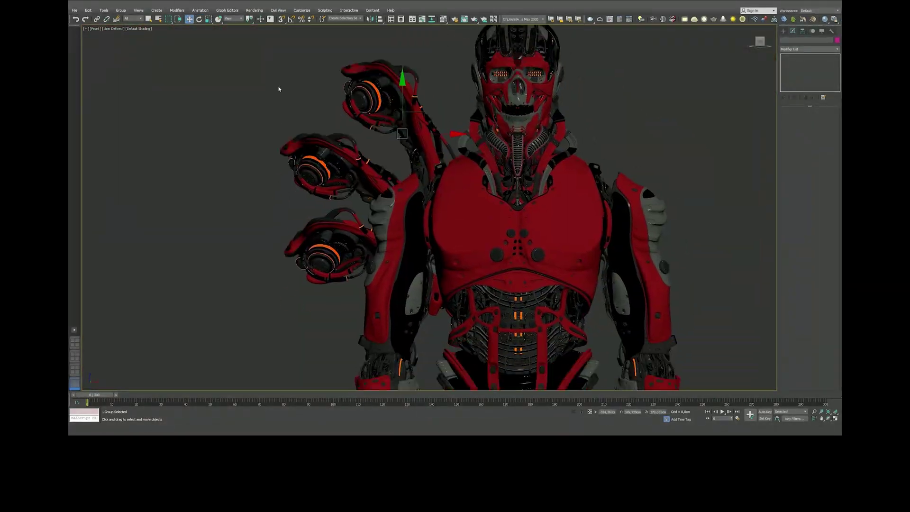
pyautogui.press('F4')
pyautogui.click(121, 10)
pyautogui.hotkey('ctrl', 'z')
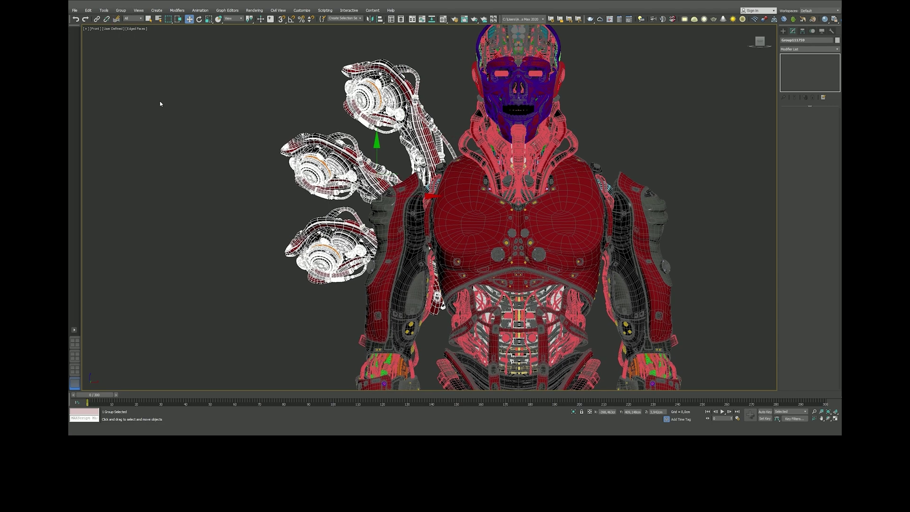
# Clone the three-pod group onto the opposite shoulder and mirror the copy across X.
pyautogui.press('F4')
pyautogui.moveTo(474, 190); pyautogui.dragTo(448, 197, button='middle')
pyautogui.keyDown('shift'); pyautogui.moveTo(350, 205); pyautogui.dragTo(635, 206); pyautogui.keyUp('shift')
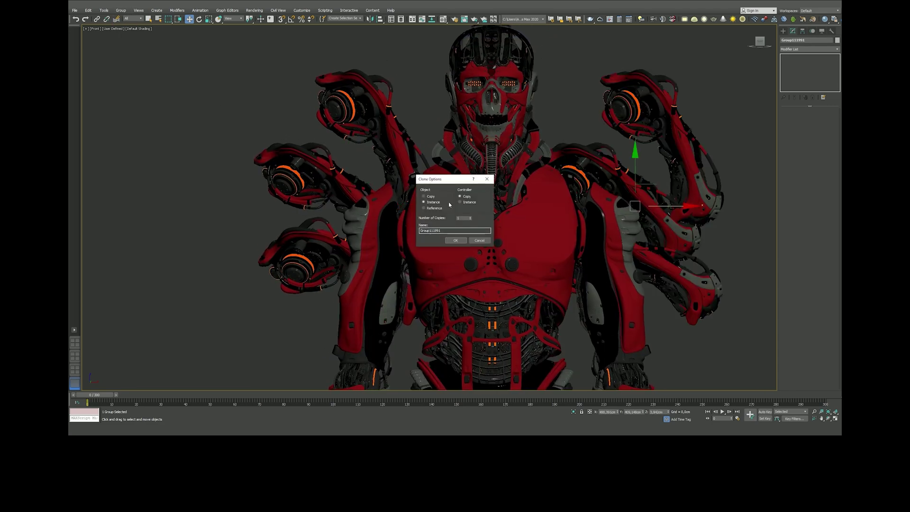
pyautogui.click(369, 19)
pyautogui.scroll(3, 638, 123)
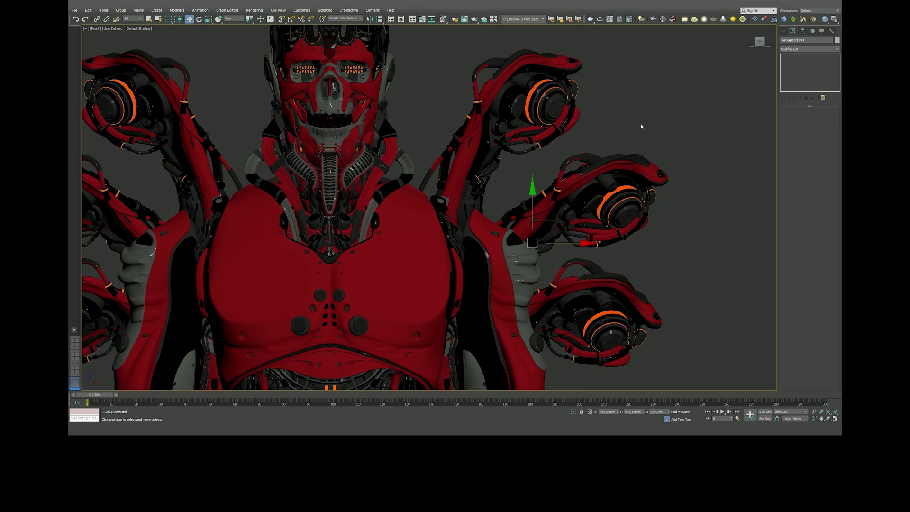
pyautogui.press('F4')
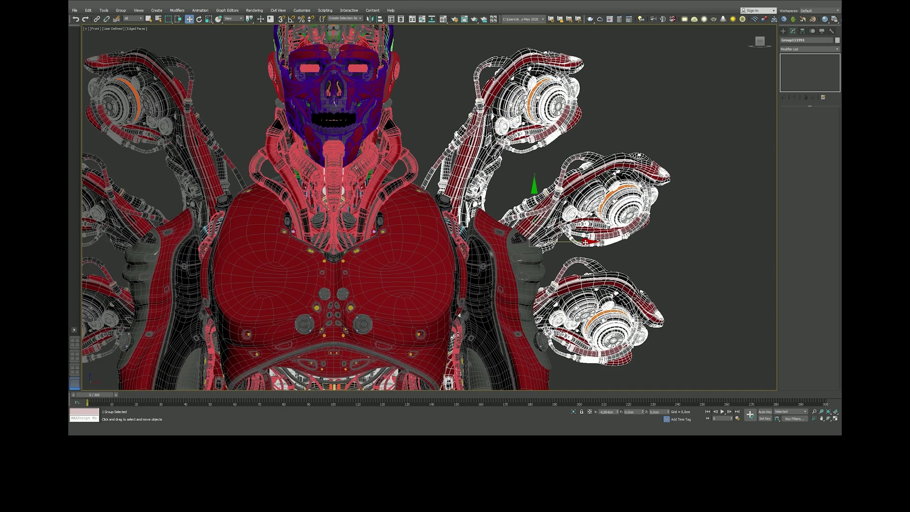
# Deselect and orbit around the robot to check both pod clusters from behind.
pyautogui.click(467, 286)
pyautogui.press('F4')
pyautogui.moveTo(467, 286); pyautogui.dragTo(583, 223, button='middle')
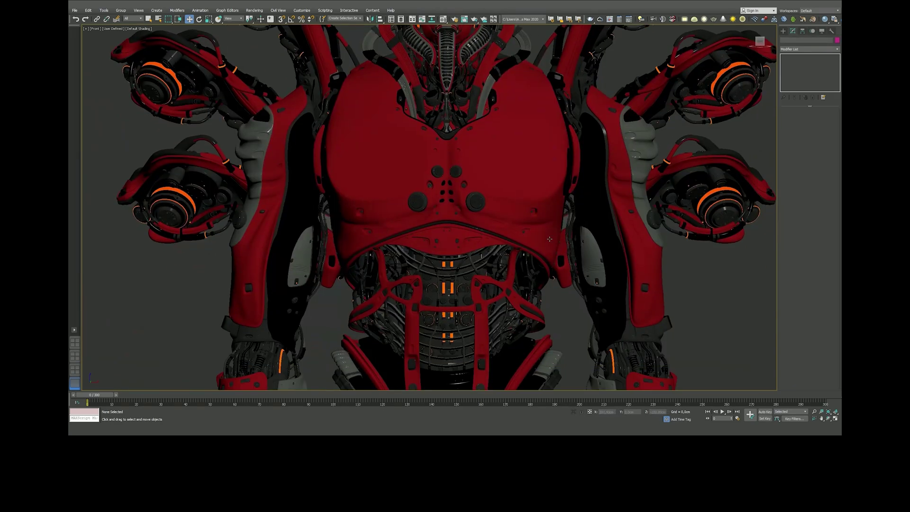
pyautogui.scroll(-4, 535, 240)
pyautogui.moveTo(668, 294)
pyautogui.keyDown('alt'); pyautogui.mouseDown(button='middle')
pyautogui.moveTo(685, 286)
pyautogui.moveTo(608, 246)
pyautogui.moveTo(655, 245)
pyautogui.moveTo(671, 265)
pyautogui.moveTo(667, 240)
pyautogui.moveTo(700, 264)
pyautogui.moveTo(679, 270)
pyautogui.moveTo(660, 251)
pyautogui.moveTo(561, 259)
pyautogui.moveTo(628, 279)
pyautogui.moveTo(633, 213)
pyautogui.moveTo(660, 209)
pyautogui.moveTo(626, 171)
pyautogui.moveTo(595, 157)
pyautogui.mouseUp(button='middle'); pyautogui.keyUp('alt')
pyautogui.scroll(4, 591, 242)
pyautogui.press('F4')
pyautogui.press('F4')
pyautogui.scroll(2, 633, 213)
pyautogui.scroll(3, 633, 213)
pyautogui.scroll(-3, 594, 157)
# View the scene through Camera001 with the safe frame shown.
pyautogui.click(95, 28)
pyautogui.click(99, 28)
pyautogui.click(119, 121)
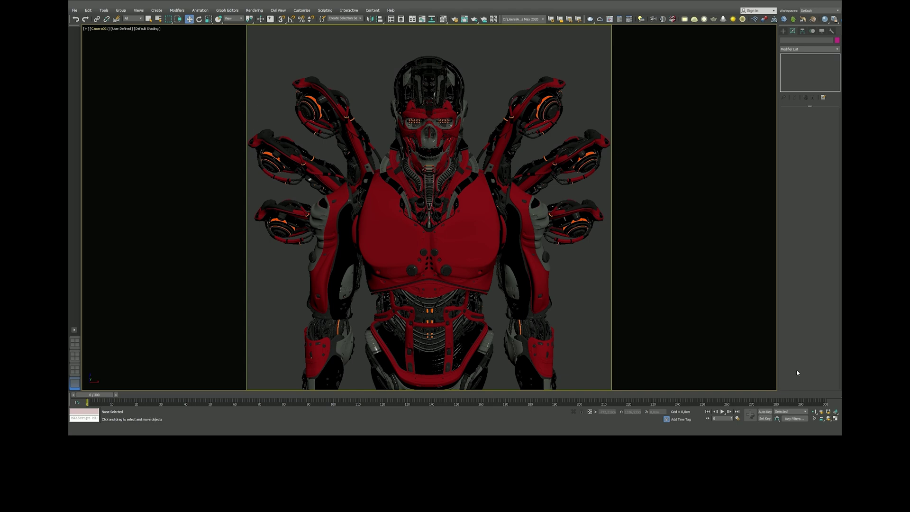
# Unhide all the hidden kitbash armour parts from the Display panel.
pyautogui.moveTo(580, 289); pyautogui.dragTo(581, 290)
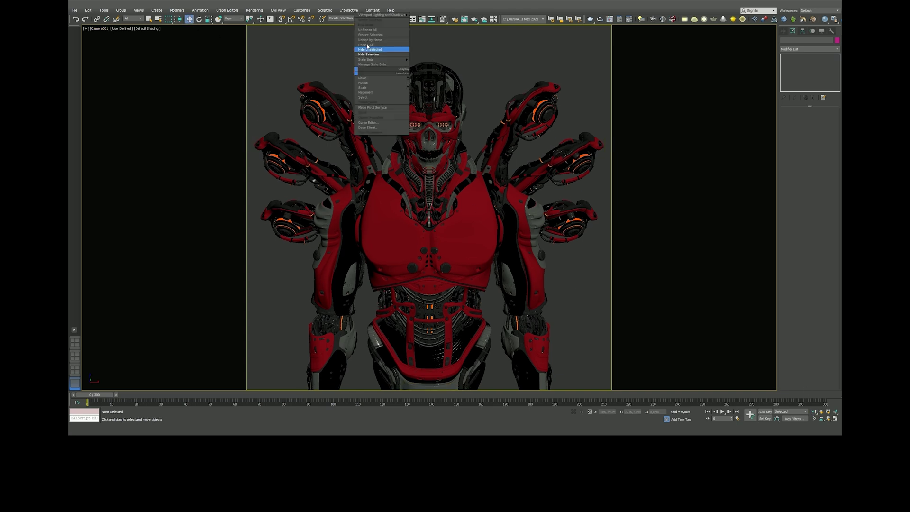
pyautogui.press('F4')
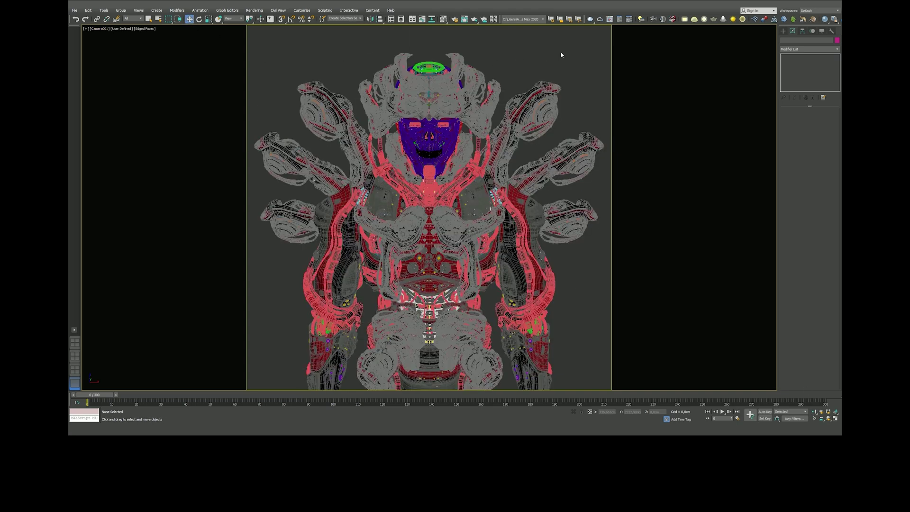
pyautogui.press('F4')
pyautogui.click(822, 31)
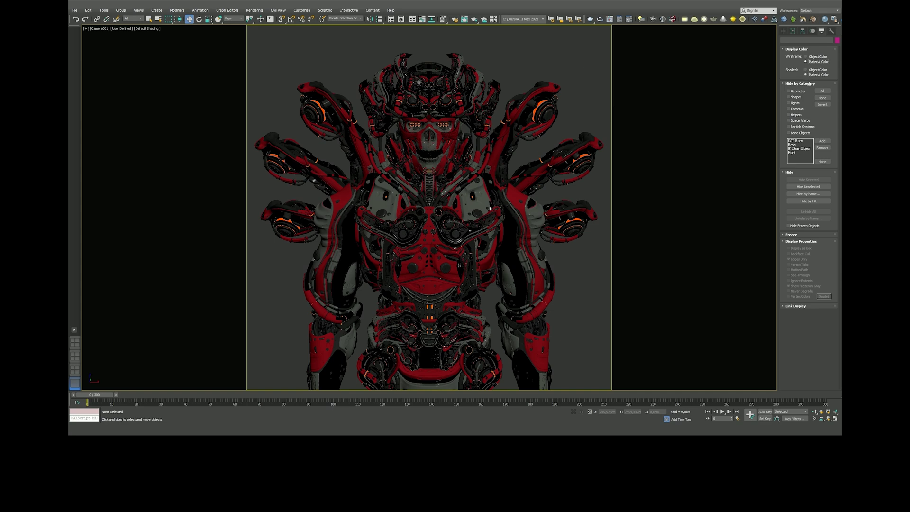
# Switch to the Perspective view, deselect the camera and orbit to the robot's back.
pyautogui.click(100, 29)
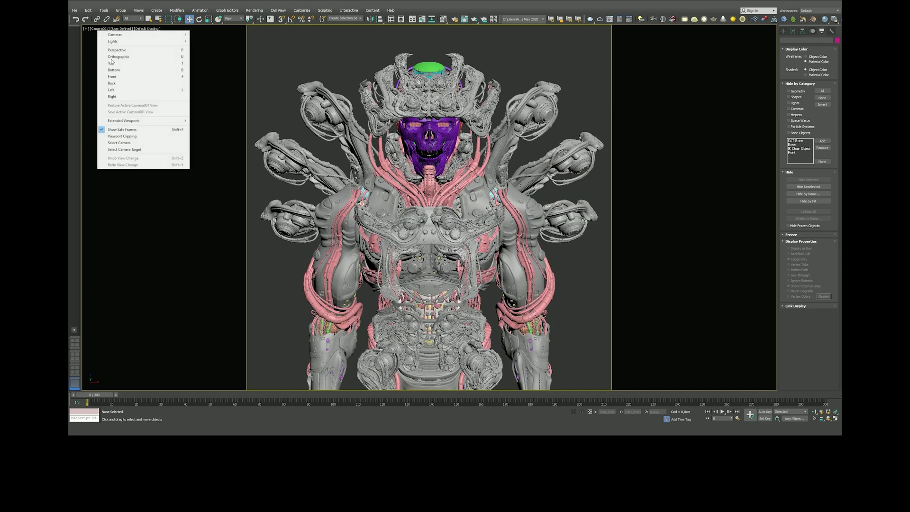
pyautogui.click(112, 50)
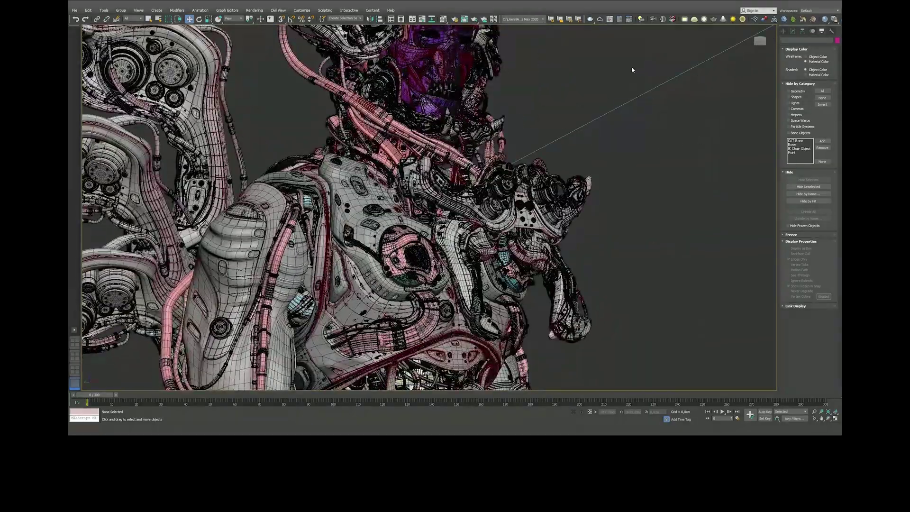
pyautogui.rightClick(639, 77)
pyautogui.click(621, 134)
pyautogui.keyDown('alt'); pyautogui.moveTo(621, 135); pyautogui.dragTo(493, 124, button='middle'); pyautogui.keyUp('alt')
pyautogui.scroll(2, 474, 130)
pyautogui.scroll(3, 441, 142)
pyautogui.scroll(3, 412, 154)
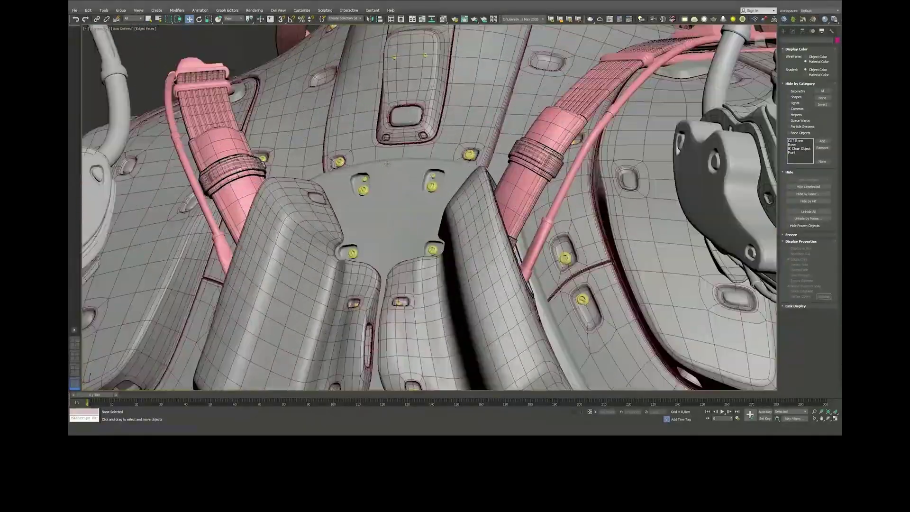
pyautogui.scroll(2, 387, 163)
# Select the back plate group, then orbit round to the front to inspect it.
pyautogui.click(387, 163)
pyautogui.scroll(-5, 386, 163)
pyautogui.scroll(-2, 387, 163)
pyautogui.scroll(1, 386, 163)
pyautogui.keyDown('alt'); pyautogui.moveTo(387, 163); pyautogui.dragTo(276, 168, button='middle'); pyautogui.keyUp('alt')
pyautogui.scroll(-2, 427, 208)
pyautogui.keyDown('alt'); pyautogui.moveTo(427, 208); pyautogui.dragTo(436, 204, button='middle'); pyautogui.keyUp('alt')
pyautogui.press('F4')
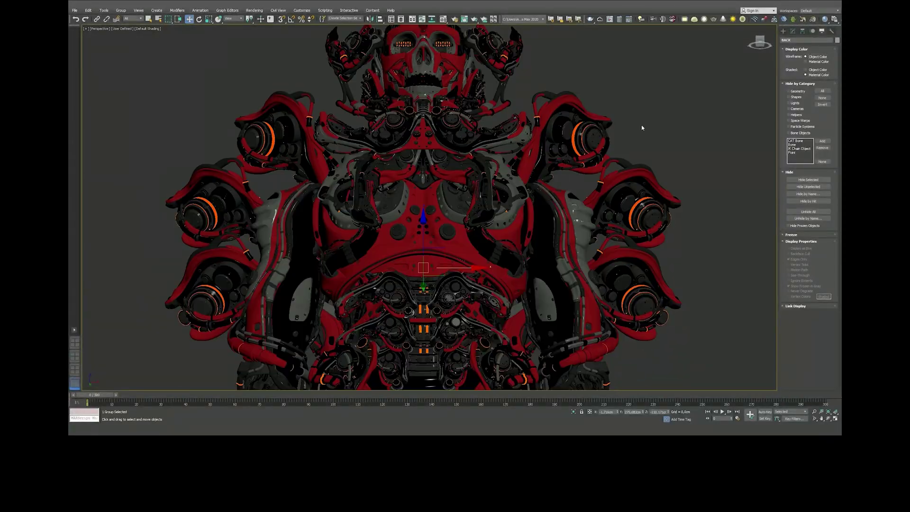
pyautogui.click(664, 131)
pyautogui.press('f')
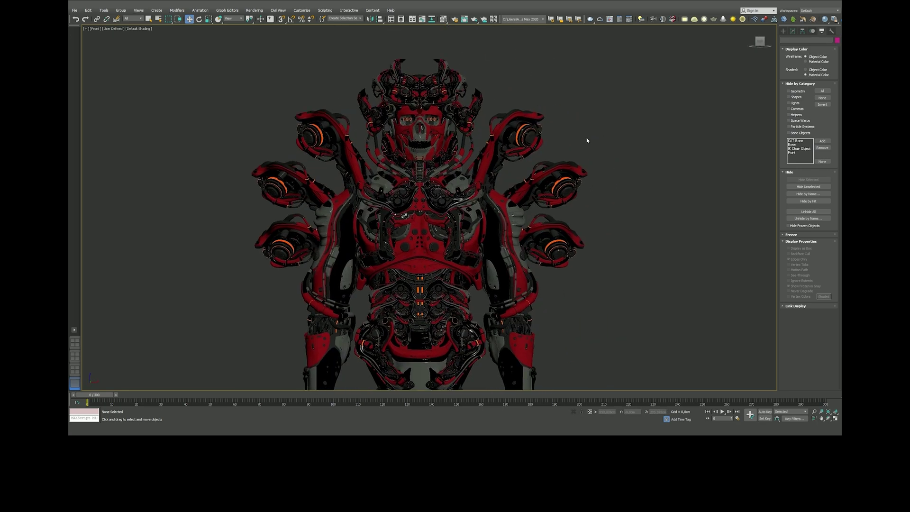
pyautogui.scroll(3, 686, 148)
pyautogui.scroll(2, 686, 179)
pyautogui.press('F4')
pyautogui.moveTo(241, 95); pyautogui.dragTo(245, 93, button='middle')
pyautogui.press('F4')
pyautogui.click(92, 29)
pyautogui.click(209, 35)
pyautogui.click(100, 29)
pyautogui.click(623, 167)
pyautogui.hotkey('shift', 'f')
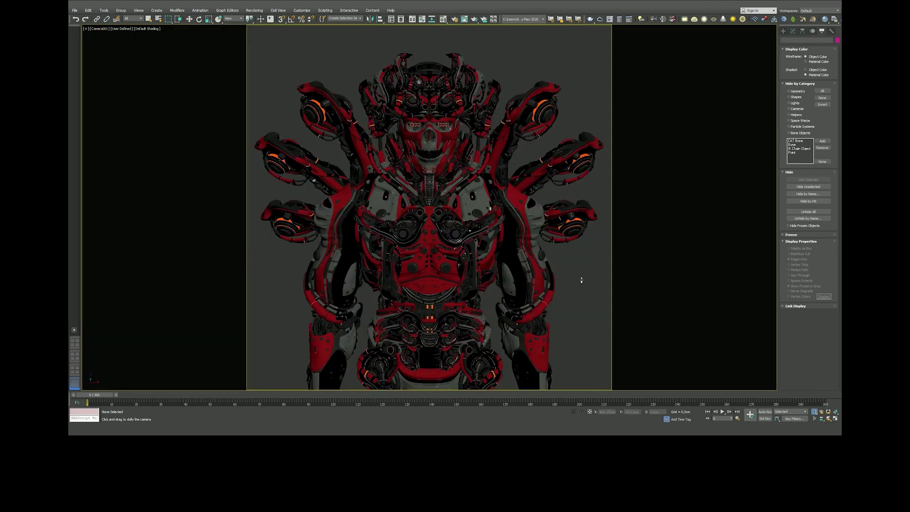
pyautogui.moveTo(582, 280)
pyautogui.mouseDown()
pyautogui.moveTo(579, 271)
pyautogui.moveTo(584, 287)
pyautogui.mouseUp()
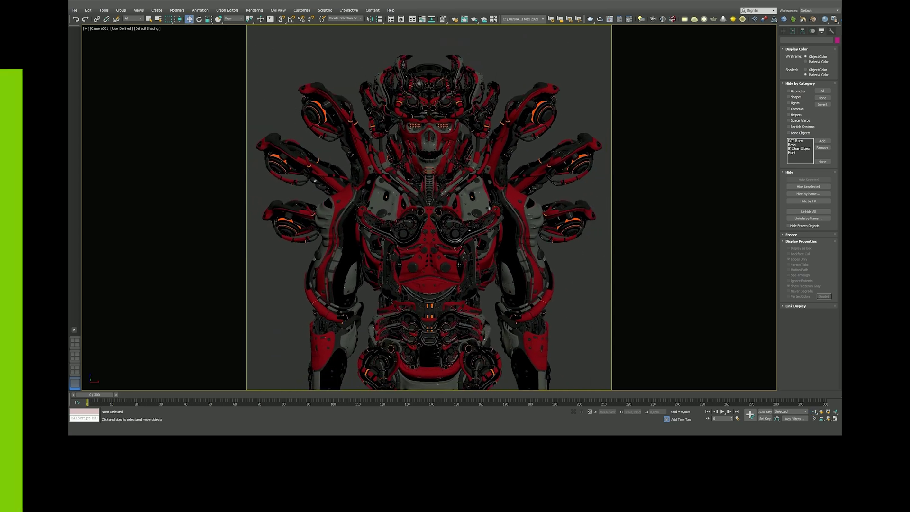